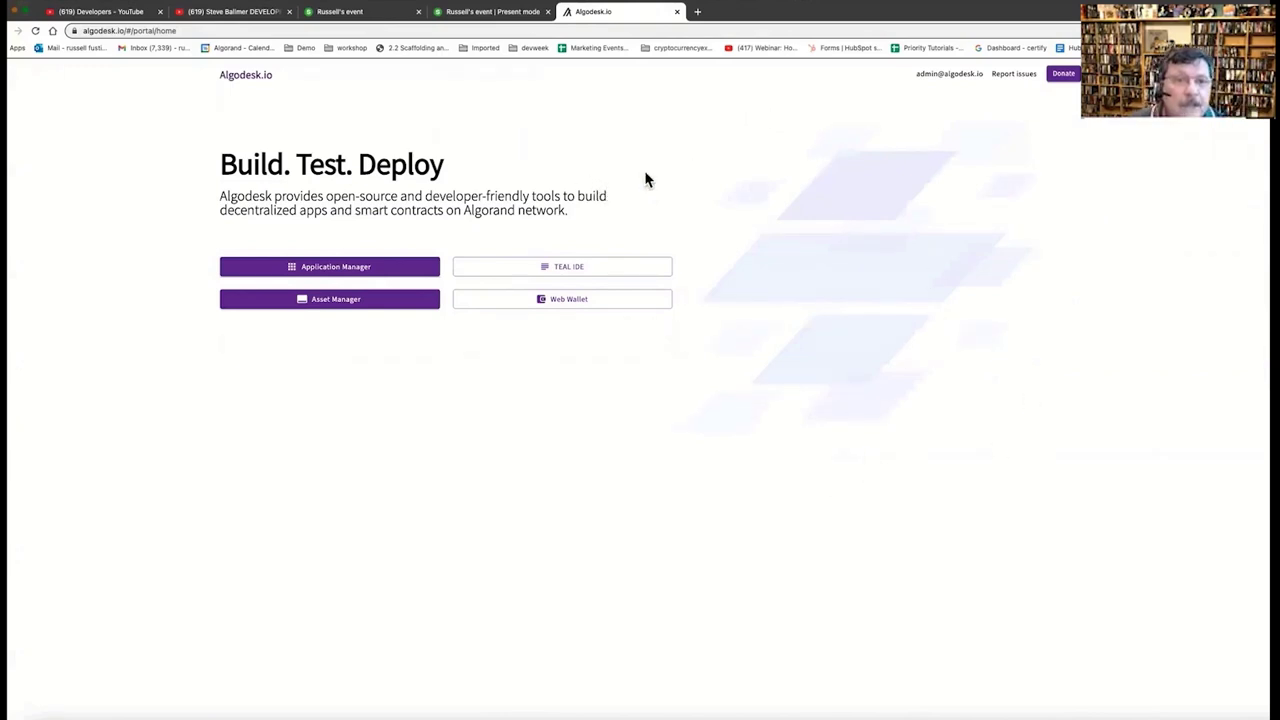
# - Open the Asset Manager, copy the account mnemonic and log in with it
pyautogui.click(403, 298)
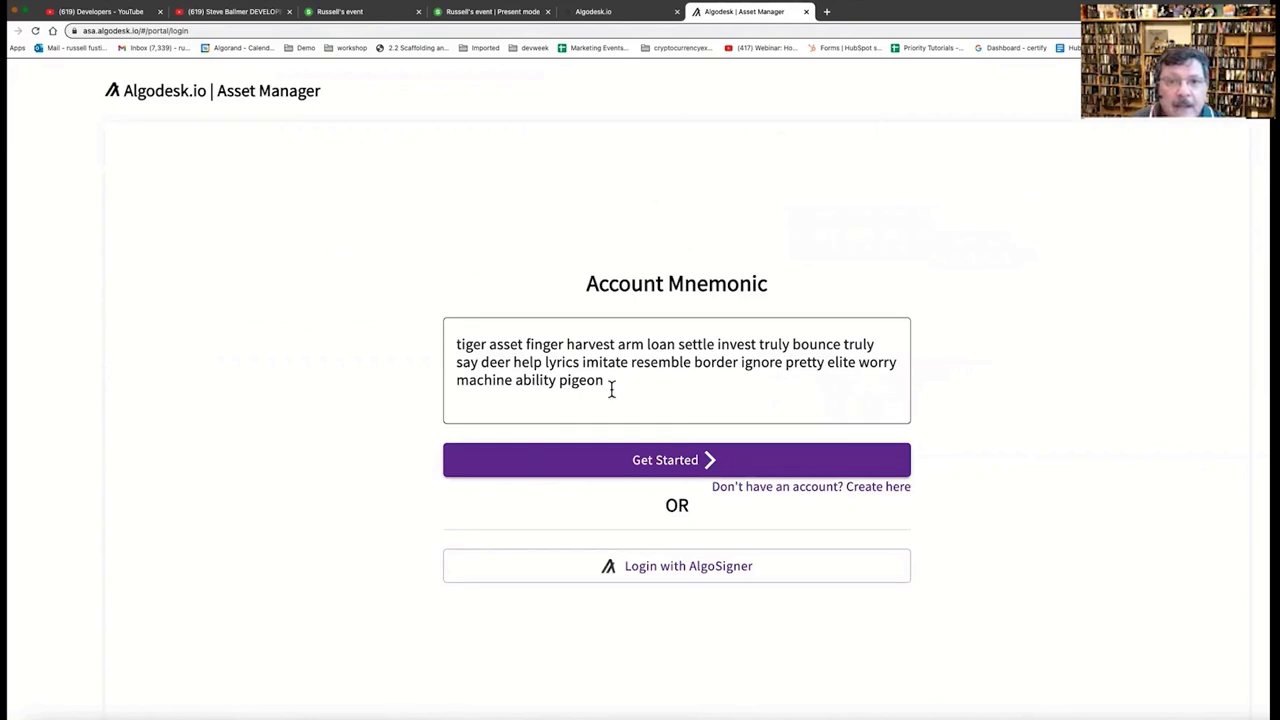
pyautogui.moveTo(608, 386); pyautogui.dragTo(426, 334)
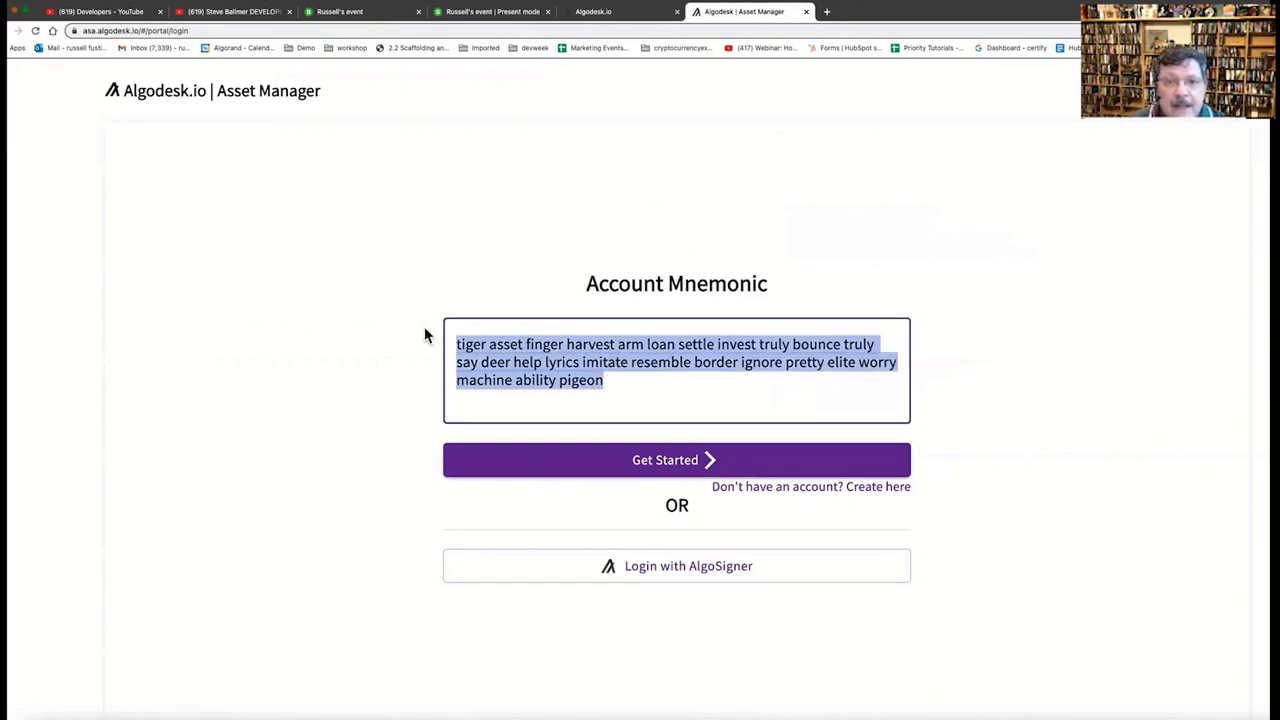
pyautogui.rightClick(615, 348)
pyautogui.click(641, 438)
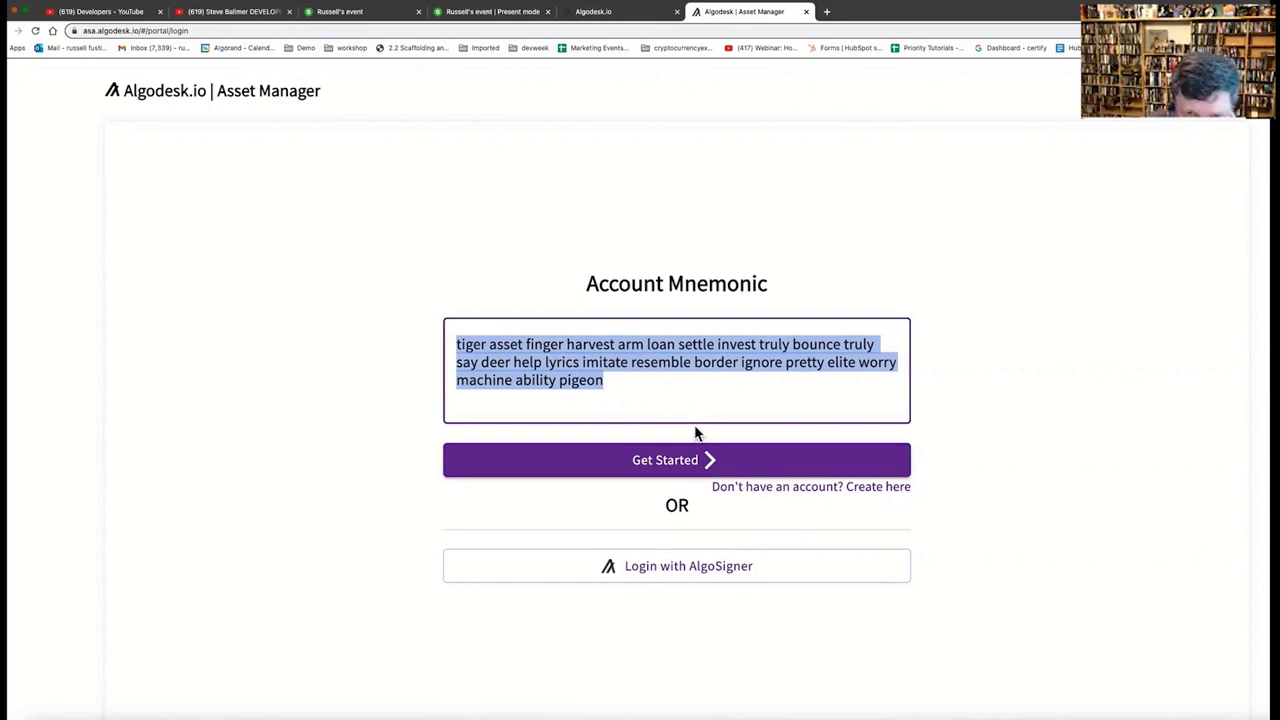
pyautogui.click(700, 458)
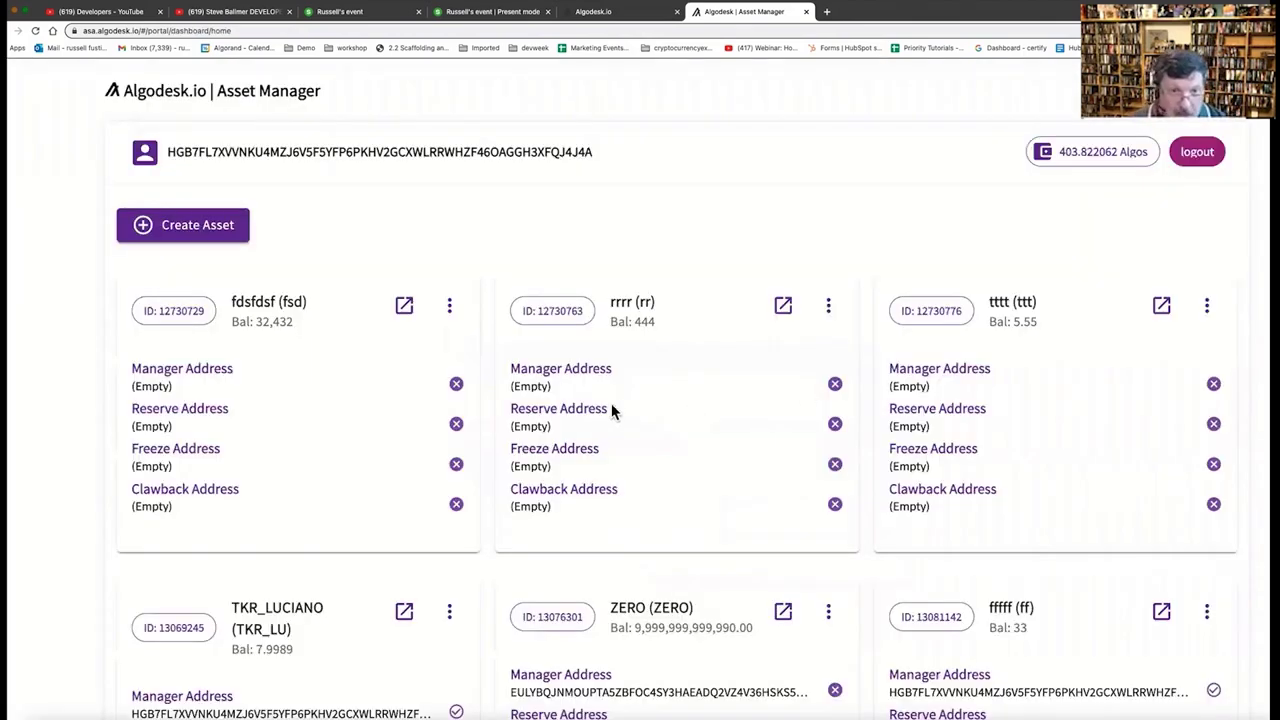
# - Start a new asset named PizzaRuss with unit name pruss, a total supply of 10000 and 1 decimal
pyautogui.scroll(-15, 1053, 289)
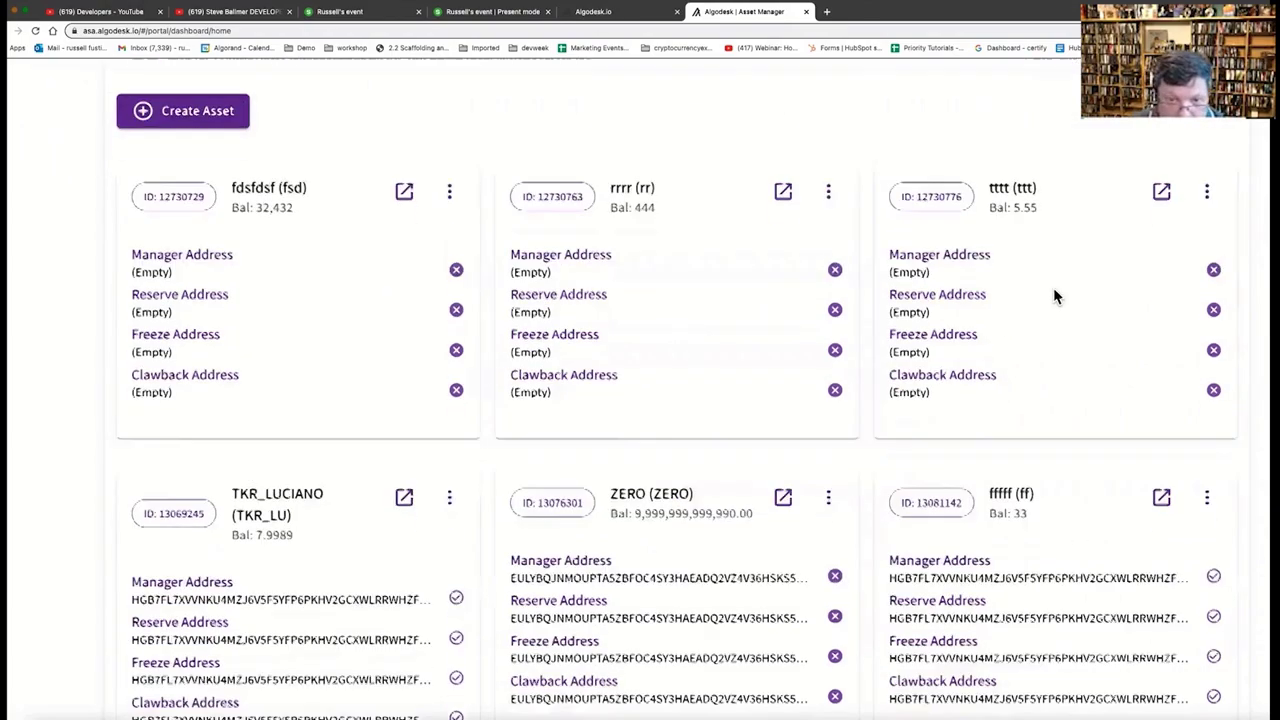
pyautogui.scroll(15, 1073, 395)
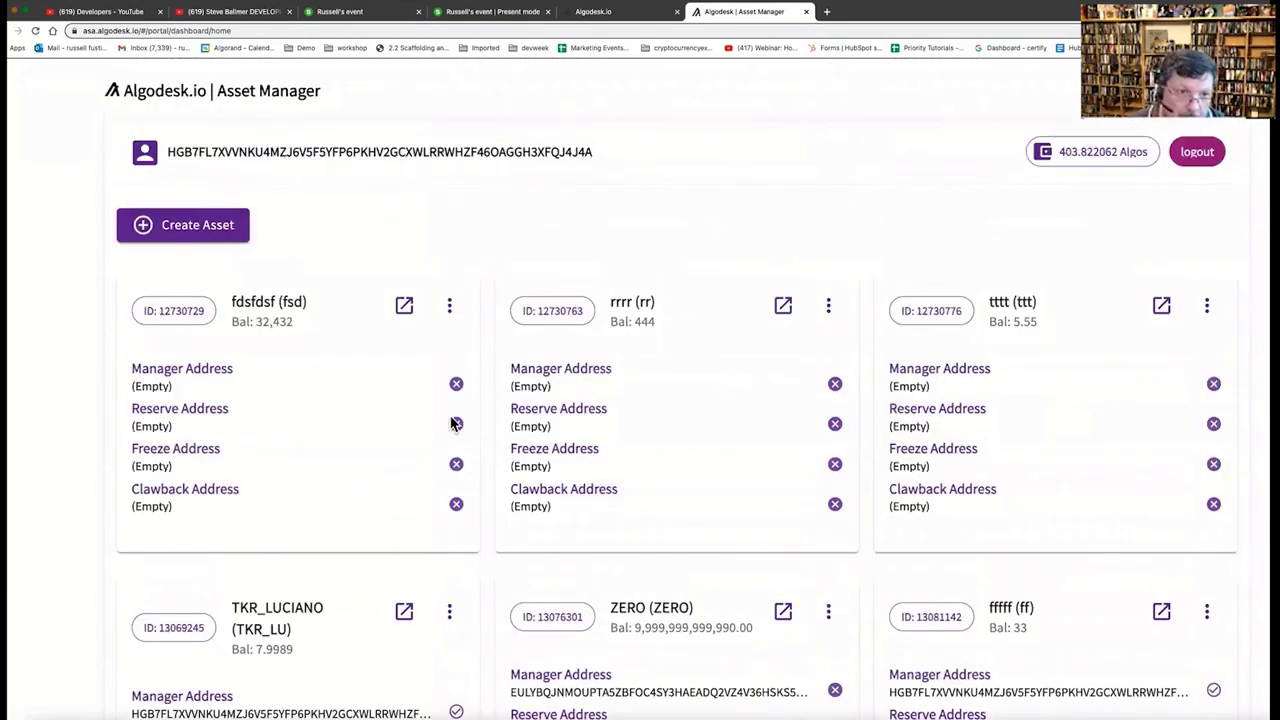
pyautogui.click(215, 225)
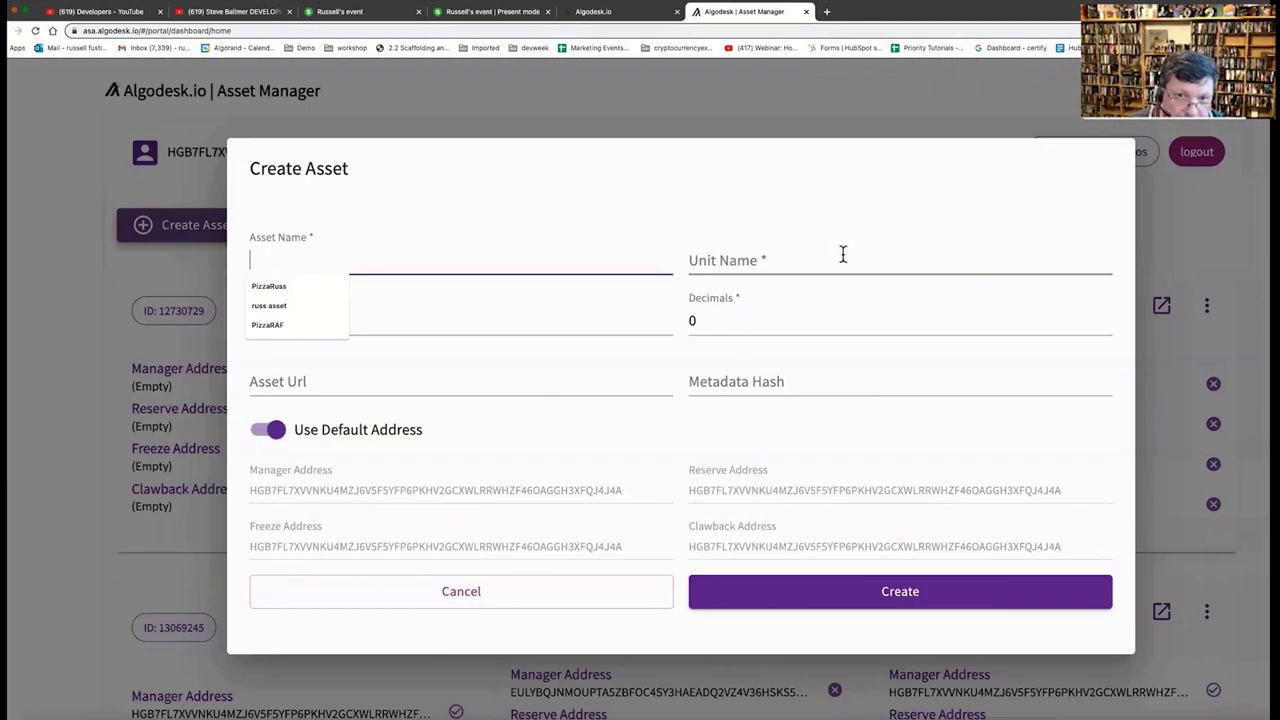
pyautogui.click(272, 289)
pyautogui.click(752, 262)
pyautogui.click(725, 289)
pyautogui.click(715, 319)
pyautogui.click(355, 318)
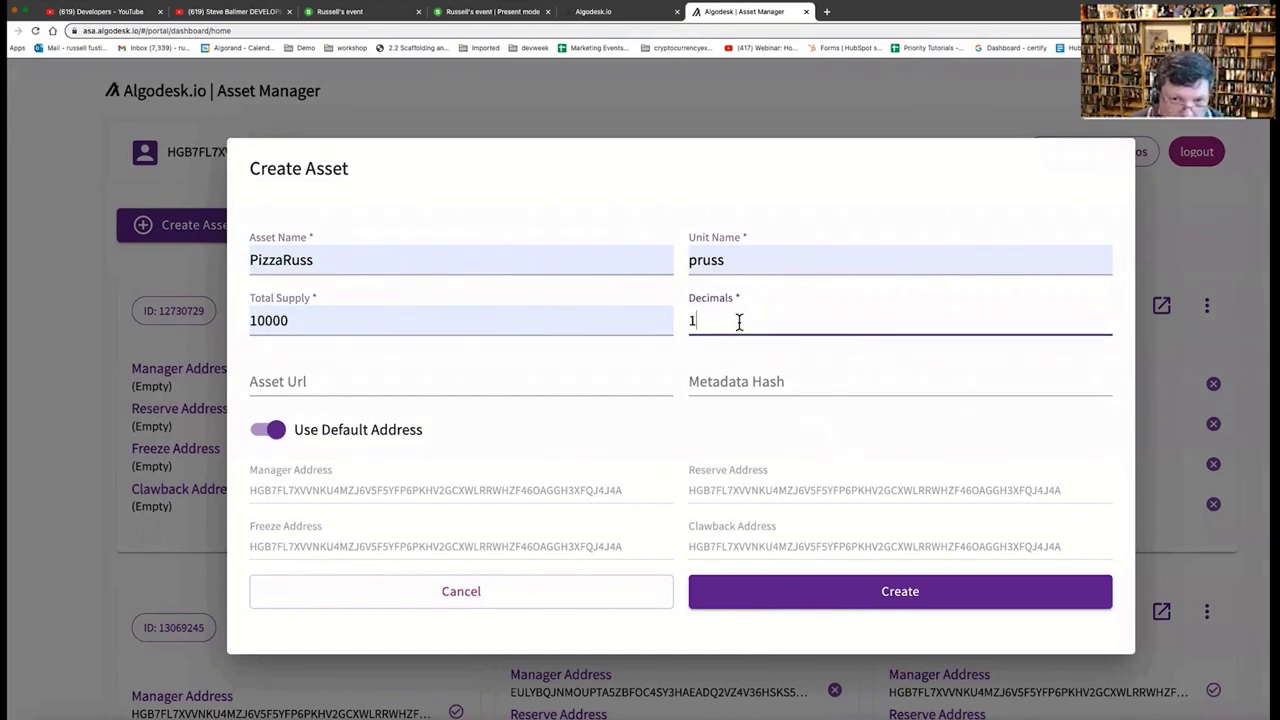
# - Set the asset URL to myurl.com, leave the metadata hash empty and create the asset
pyautogui.click(522, 387)
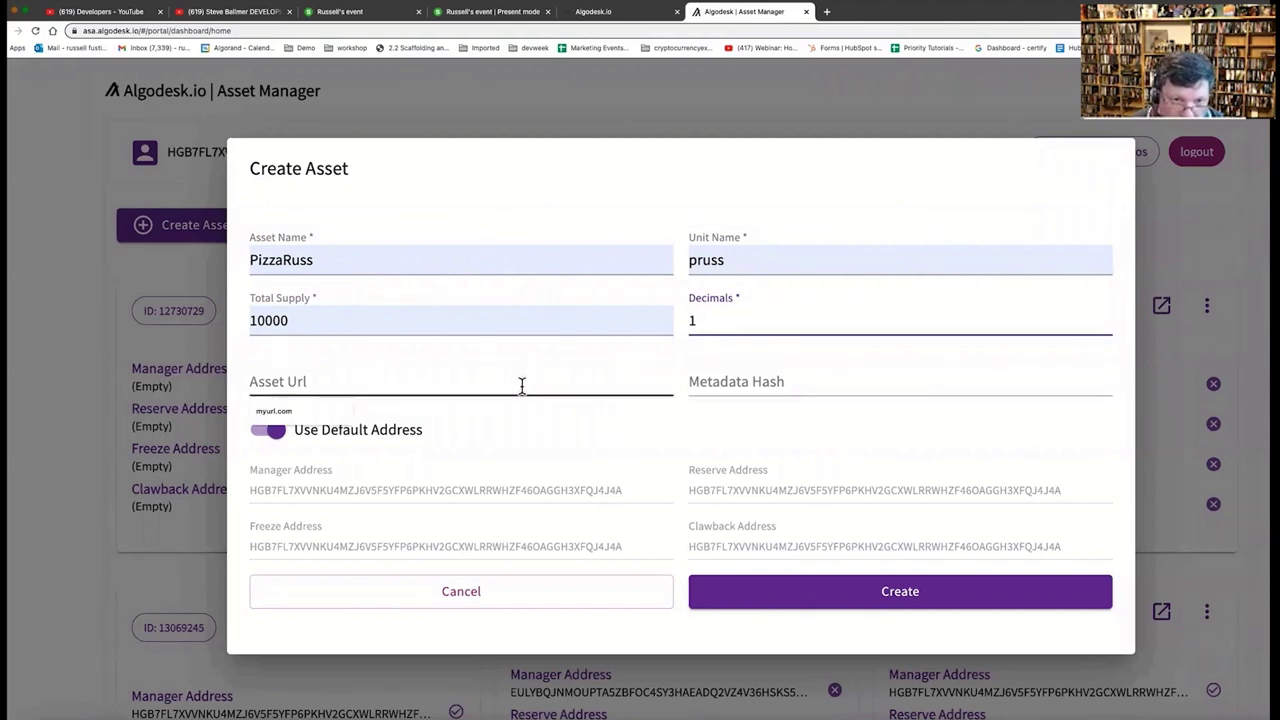
pyautogui.click(330, 413)
pyautogui.click(770, 381)
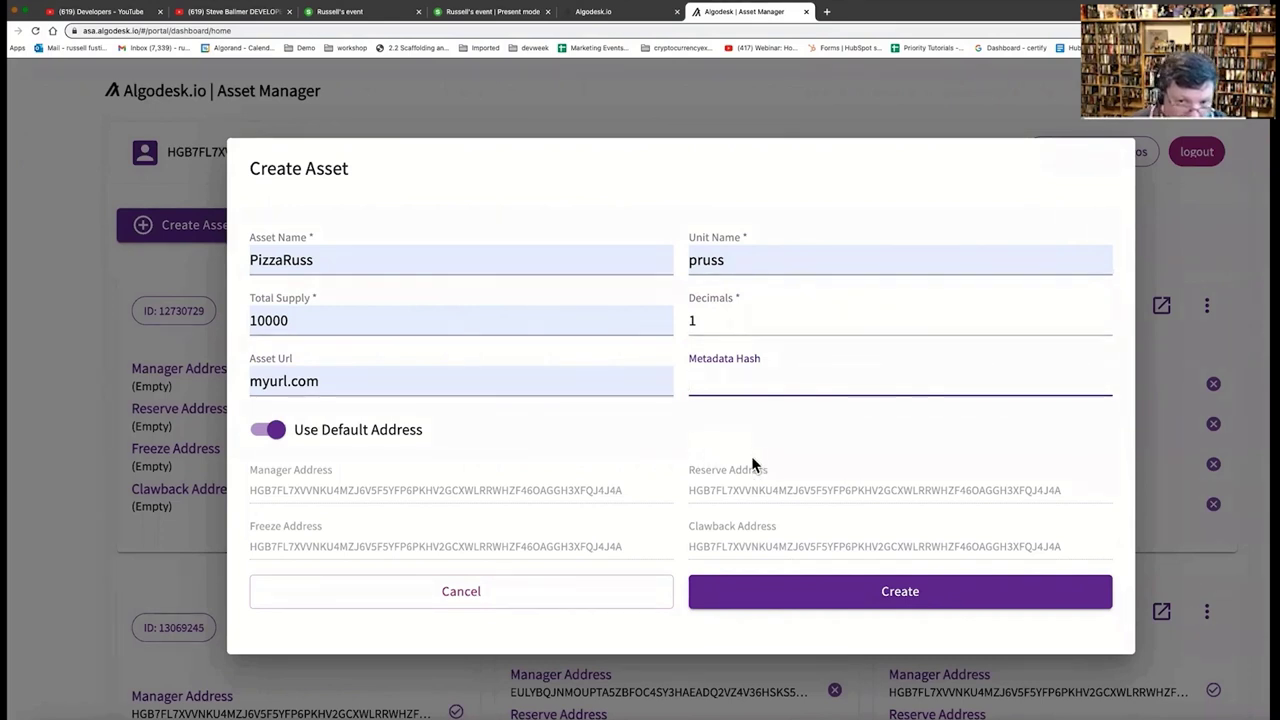
pyautogui.click(891, 597)
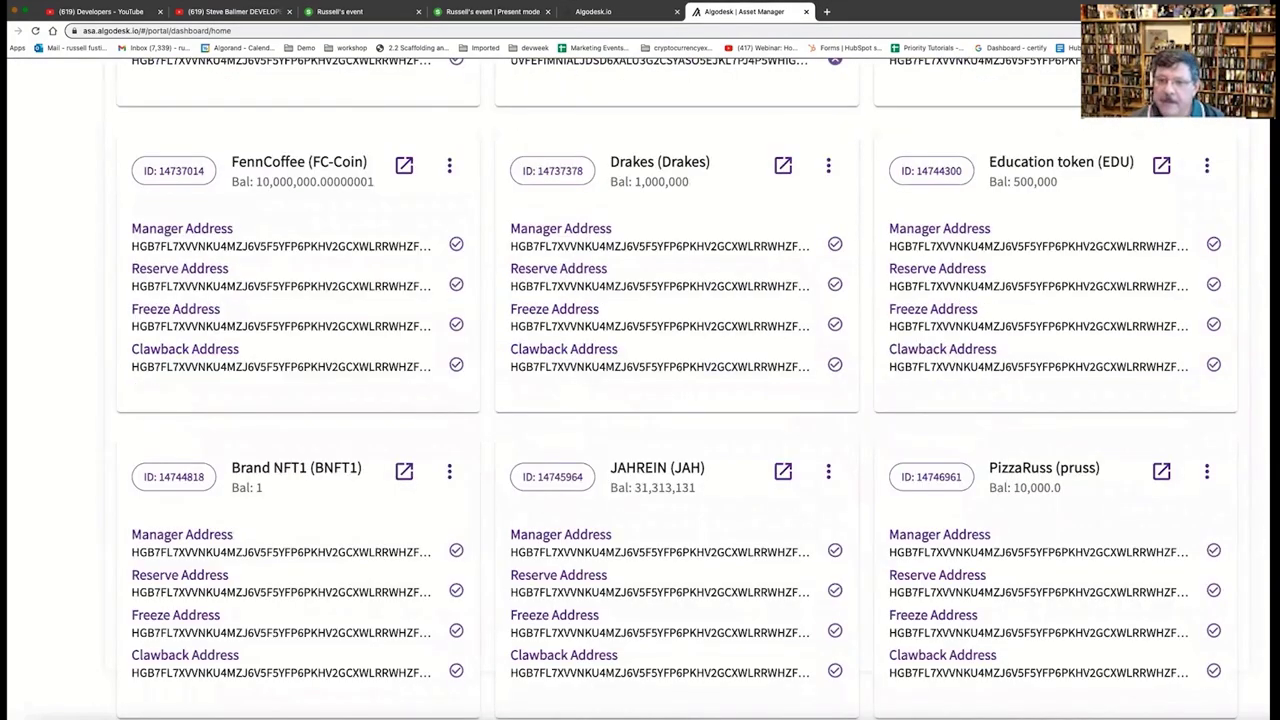
# - Open the PizzaRuss asset in AlgoExplorer and switch the explorer to MAINNET
pyautogui.click(1208, 478)
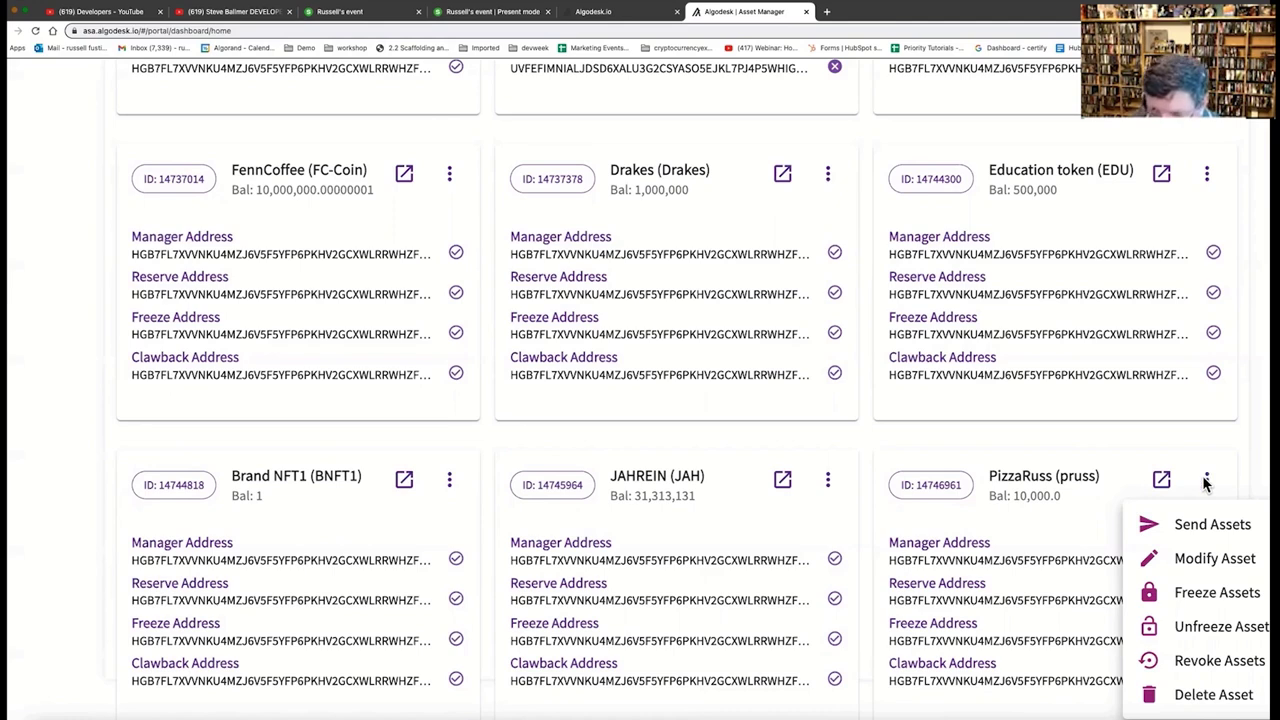
pyautogui.click(1163, 482)
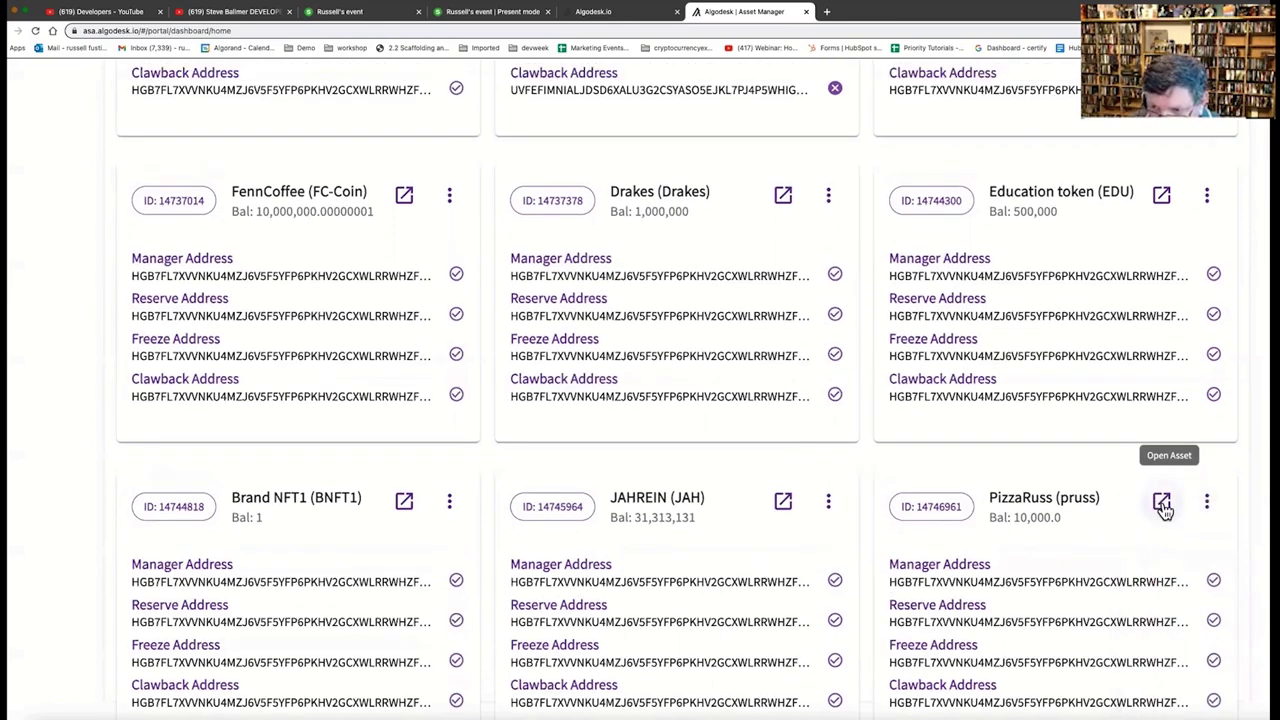
pyautogui.click(1161, 503)
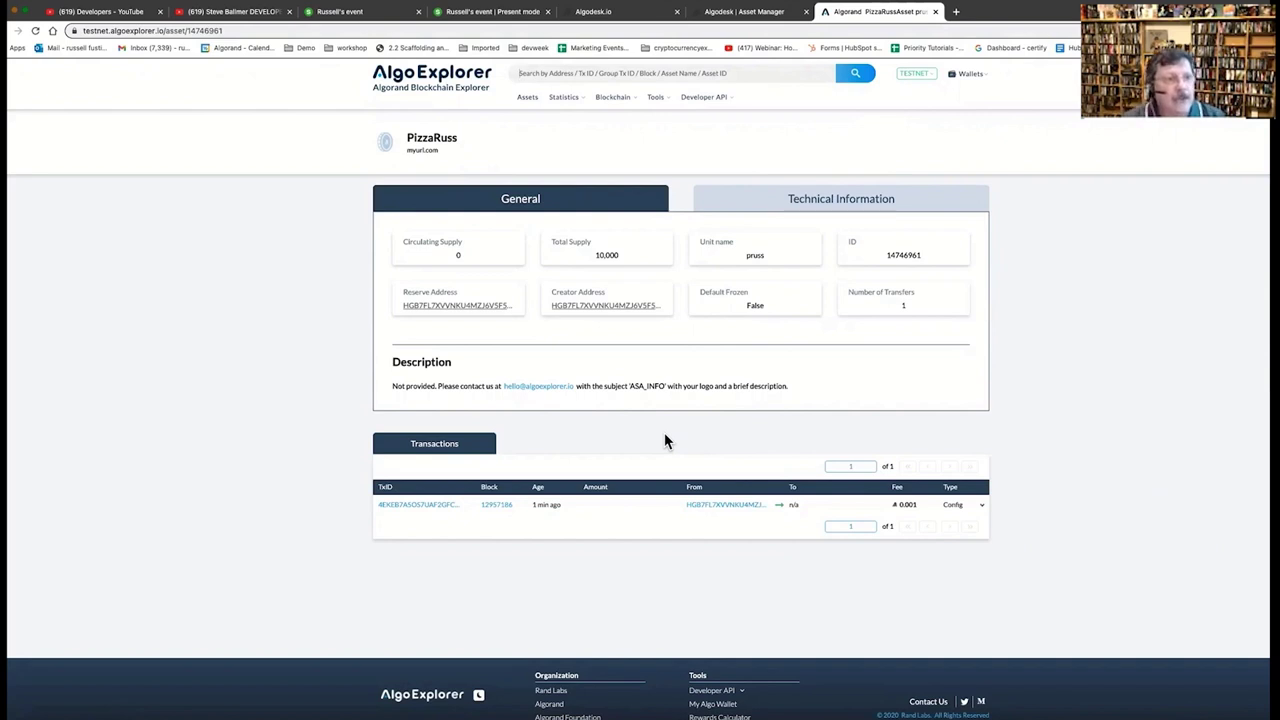
pyautogui.click(916, 75)
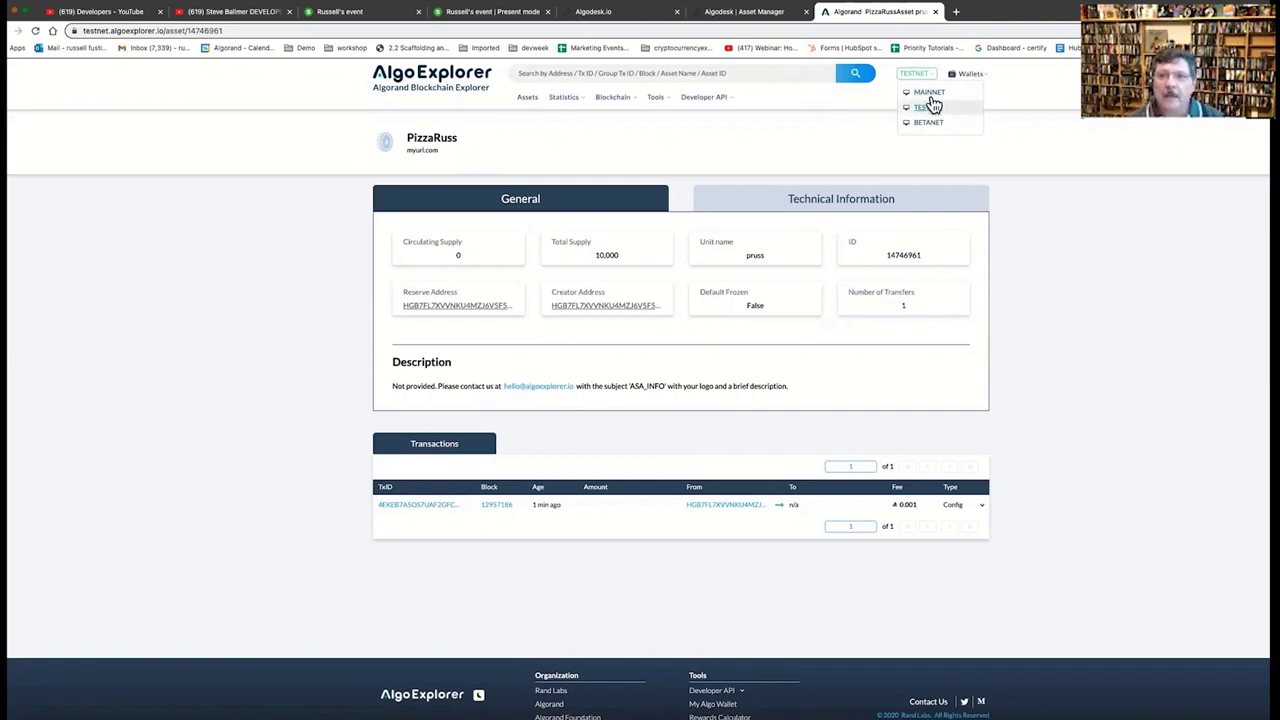
pyautogui.click(929, 93)
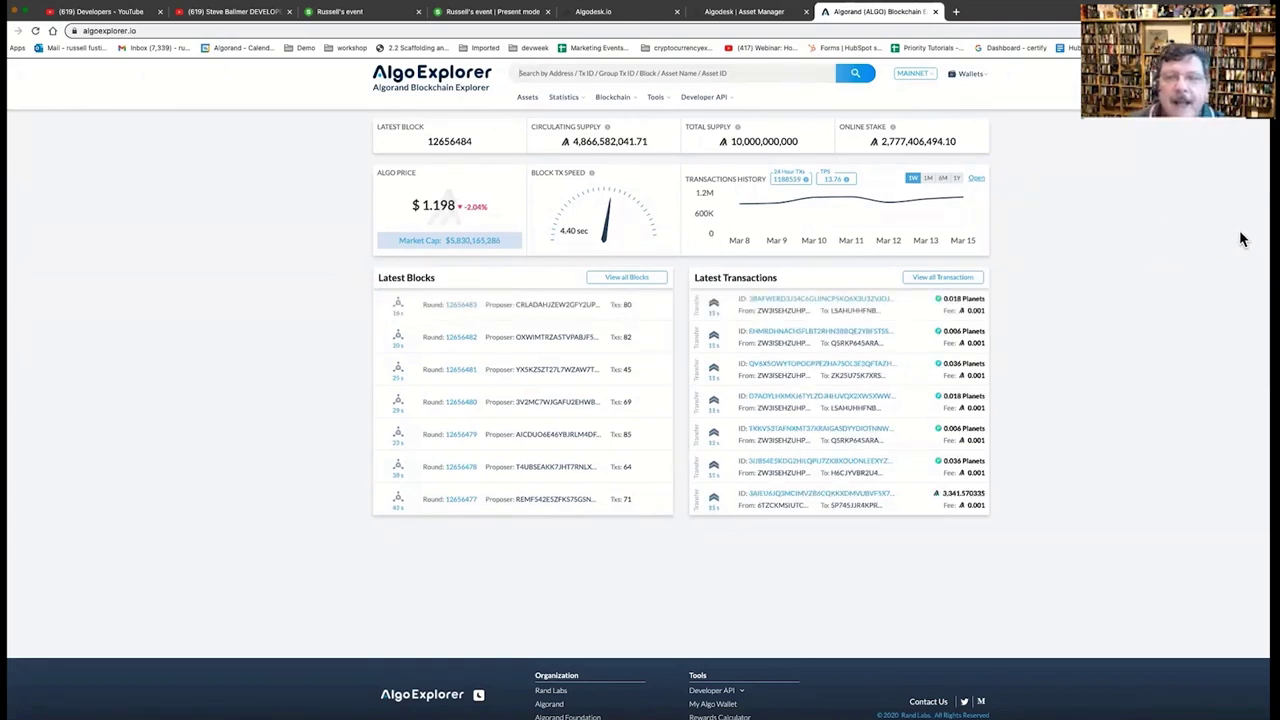
# - Switch to the presentation's Demos slide and open its Algosigner link
pyautogui.hotkey('ctrl', 'Up')
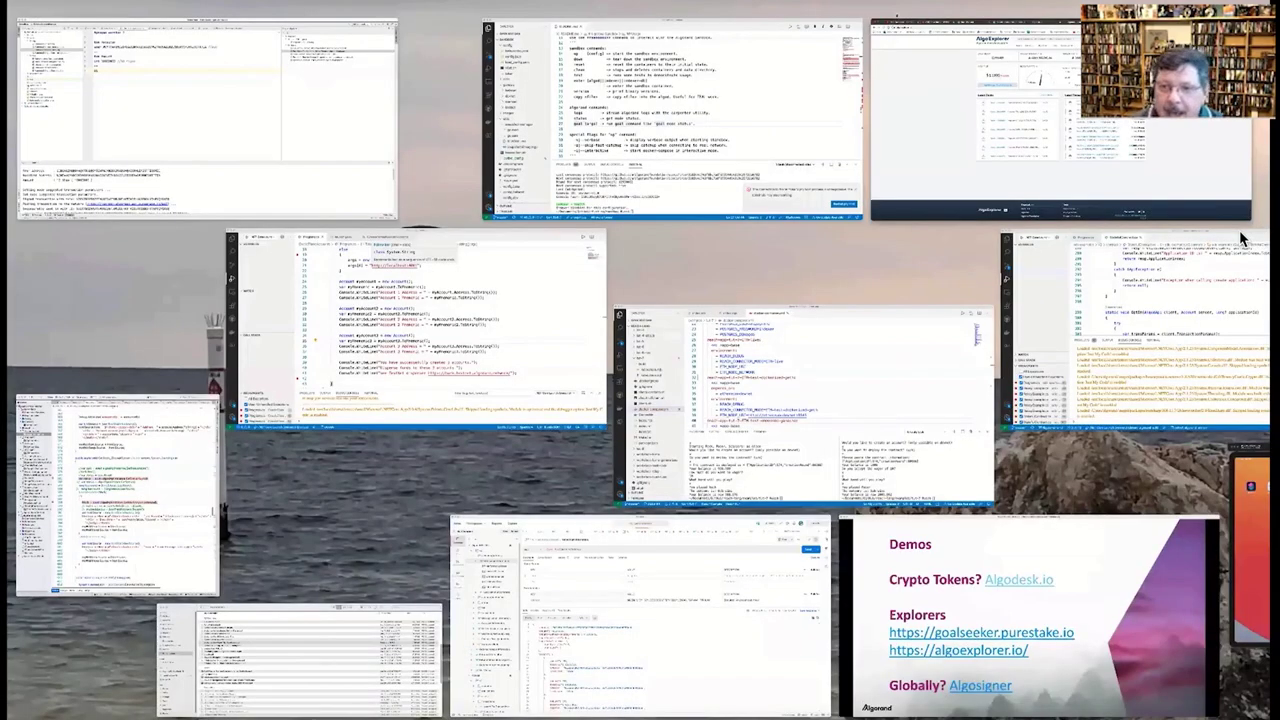
pyautogui.click(1161, 590)
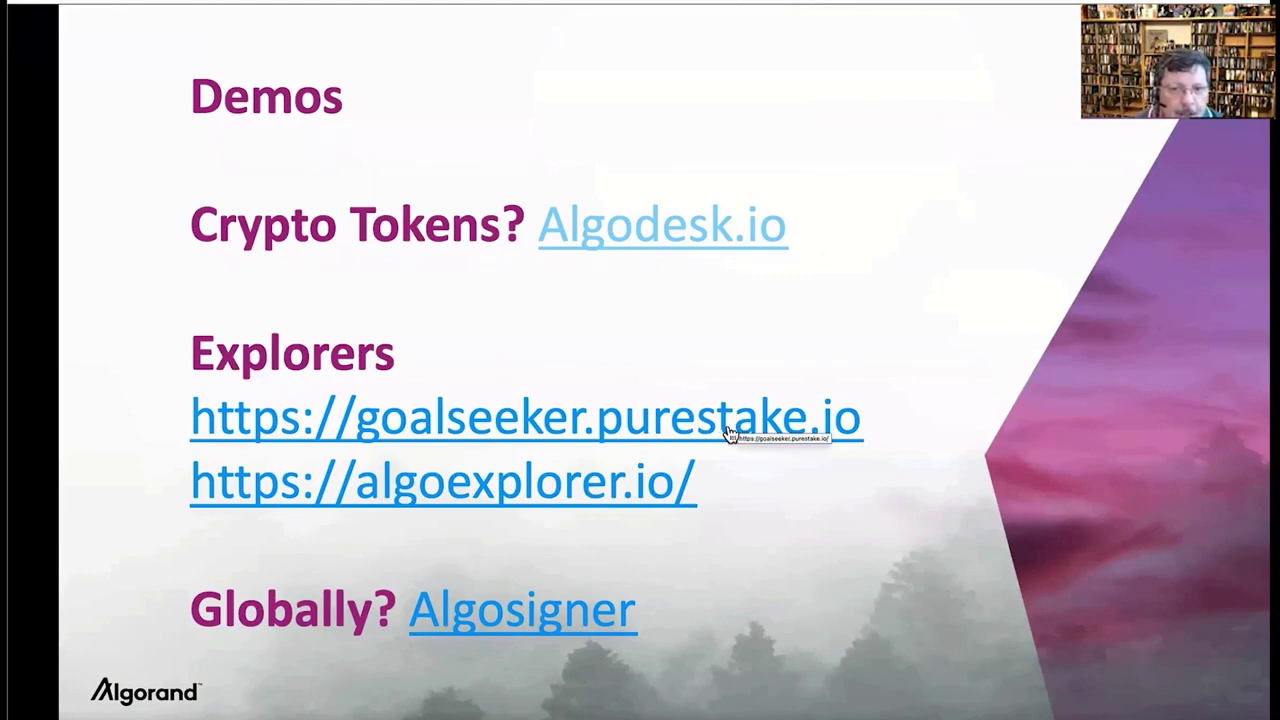
pyautogui.click(538, 627)
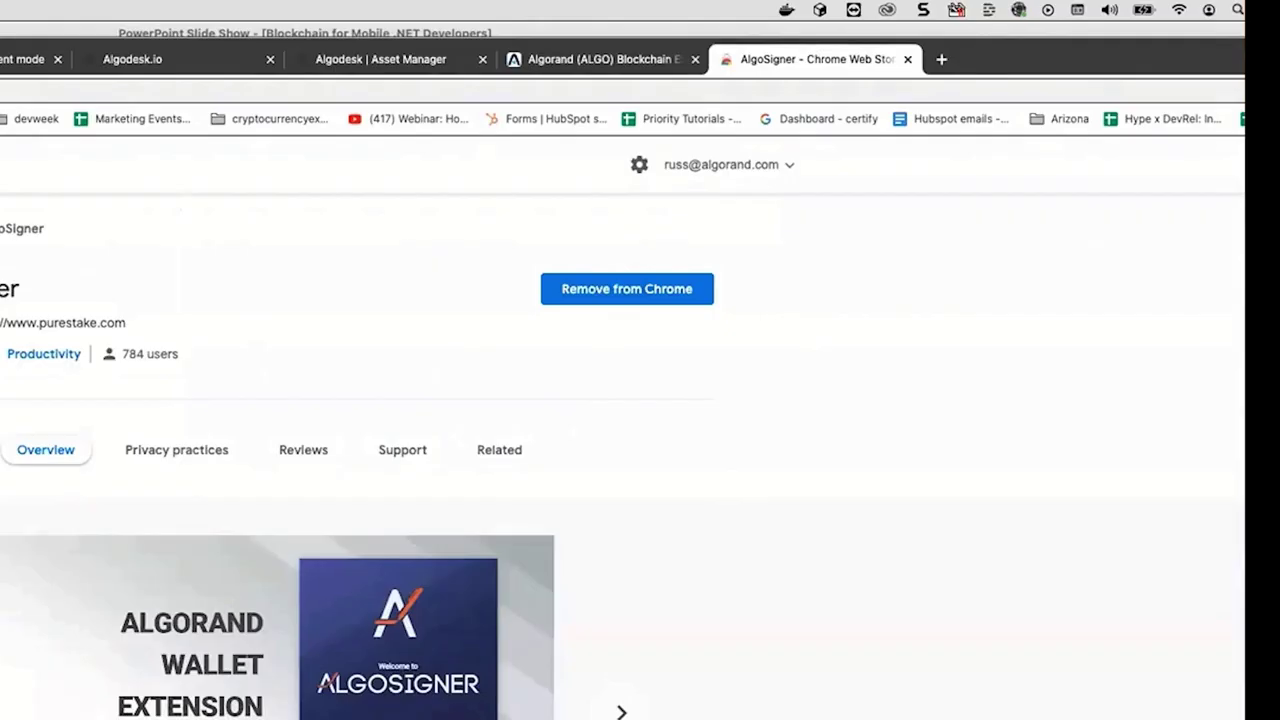
# - Prepare an AlgoSigner payment of 1 Algo from the Pizza Demo account to the copied recipient address, with the note "my note"
pyautogui.click(1215, 30)
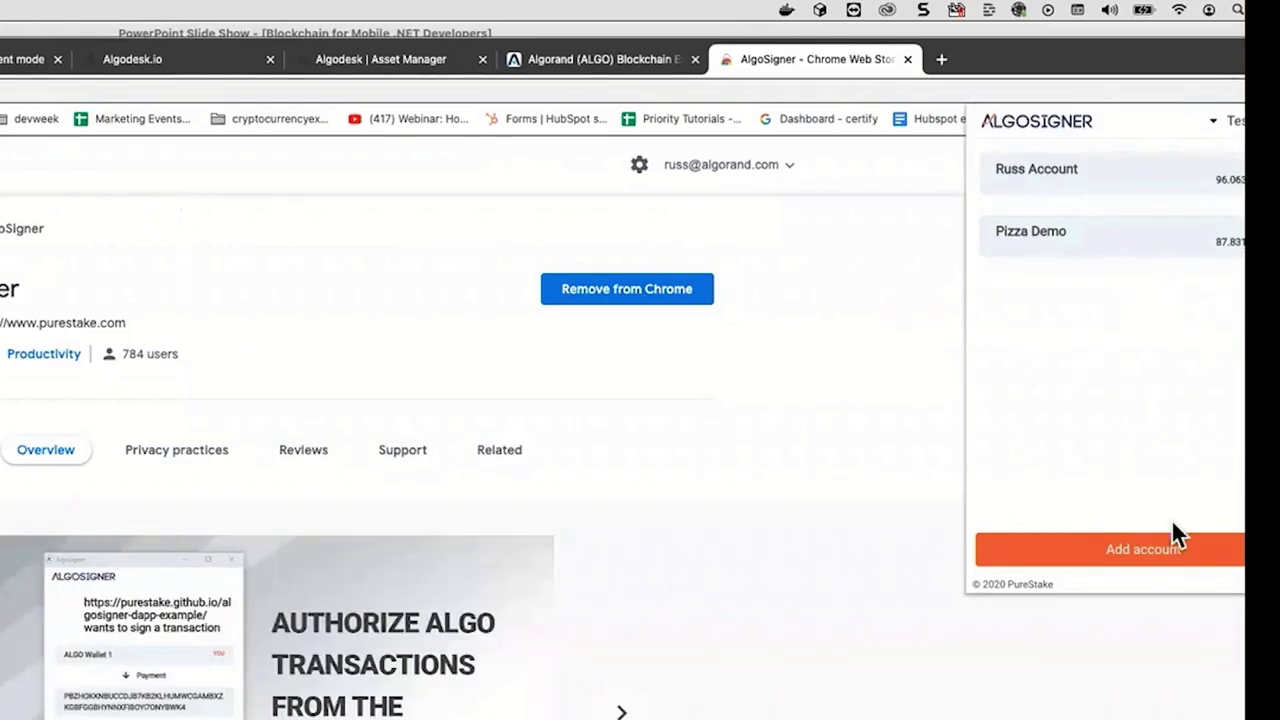
pyautogui.click(1077, 249)
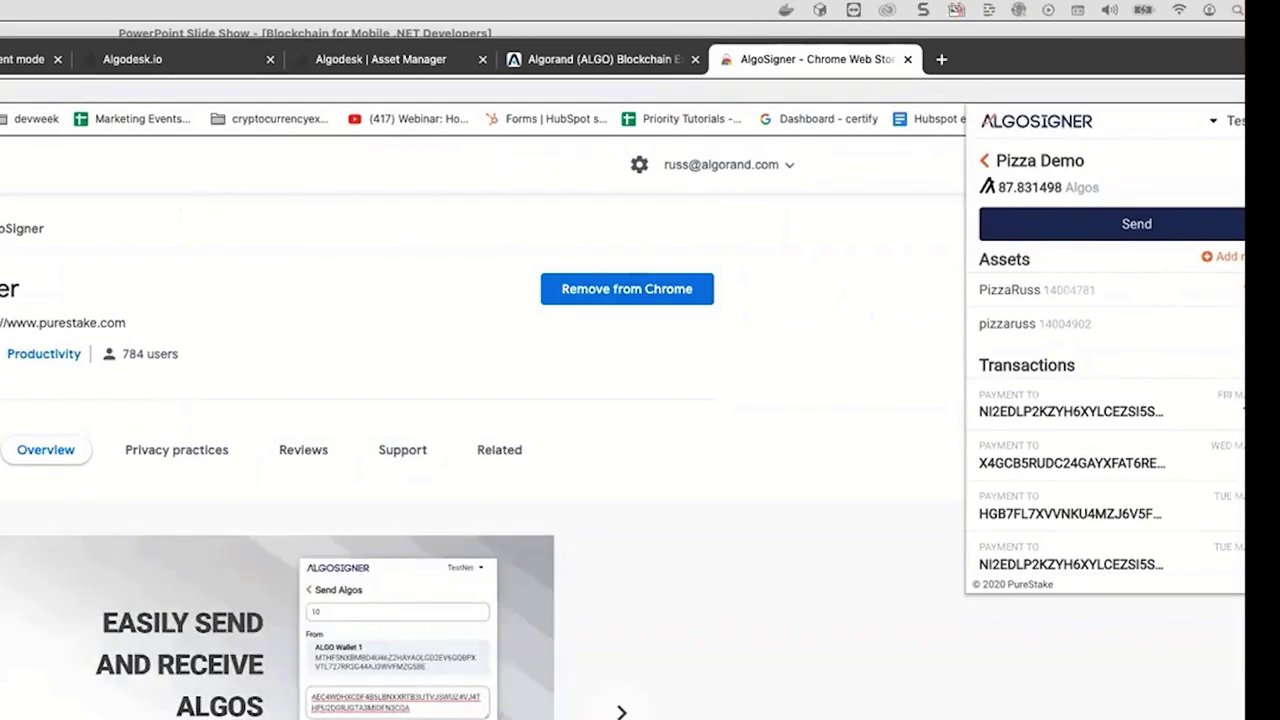
pyautogui.click(1130, 222)
pyautogui.write('1')
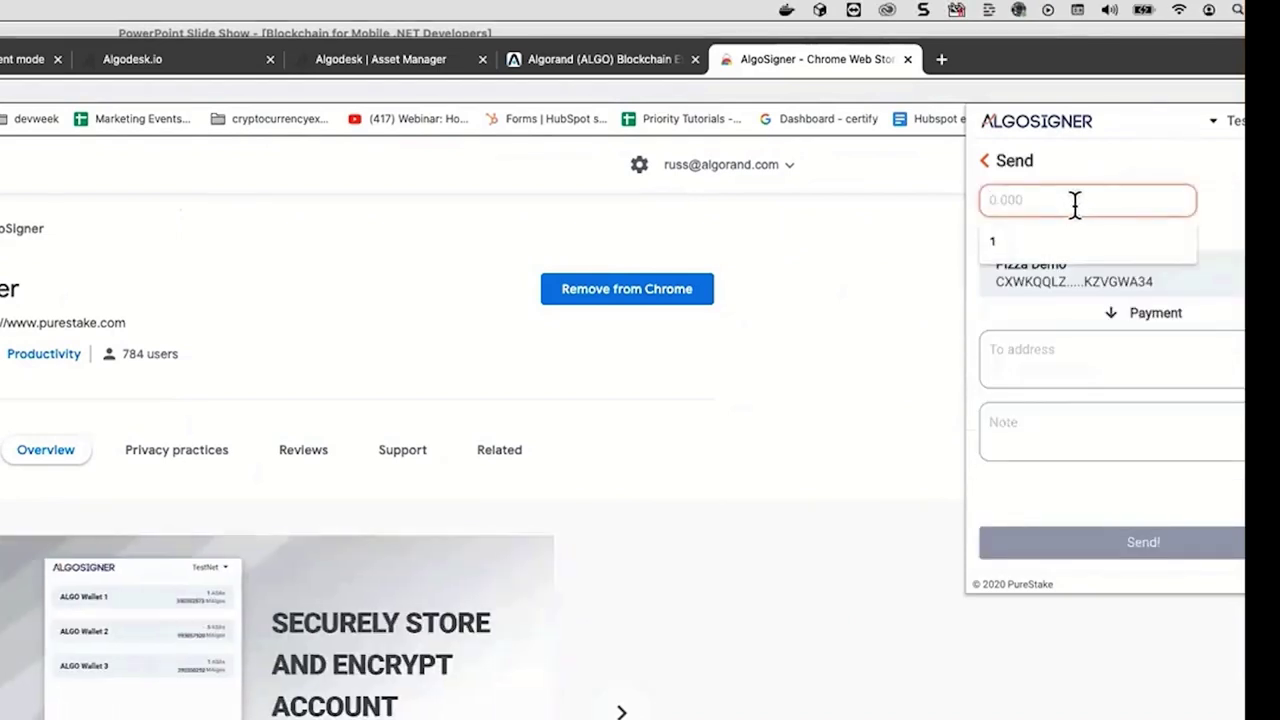
pyautogui.click(1043, 367)
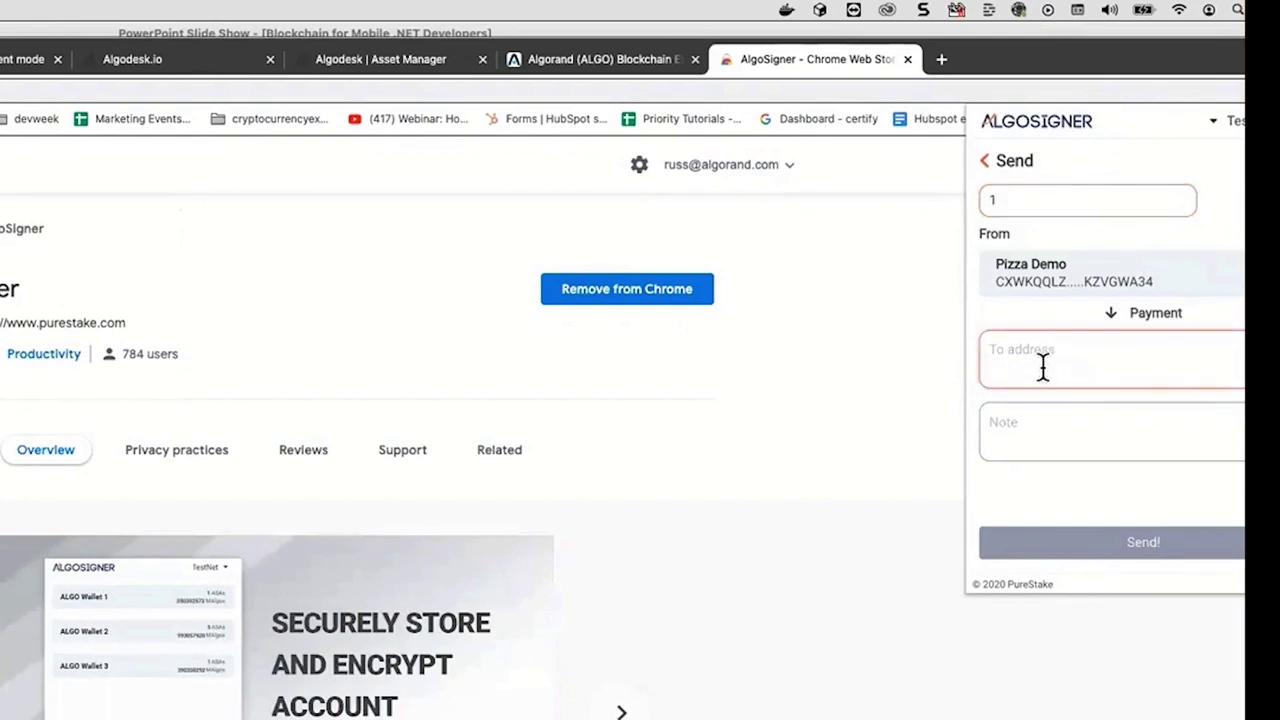
pyautogui.press('super+v')
pyautogui.click(1069, 430)
pyautogui.write('my n')
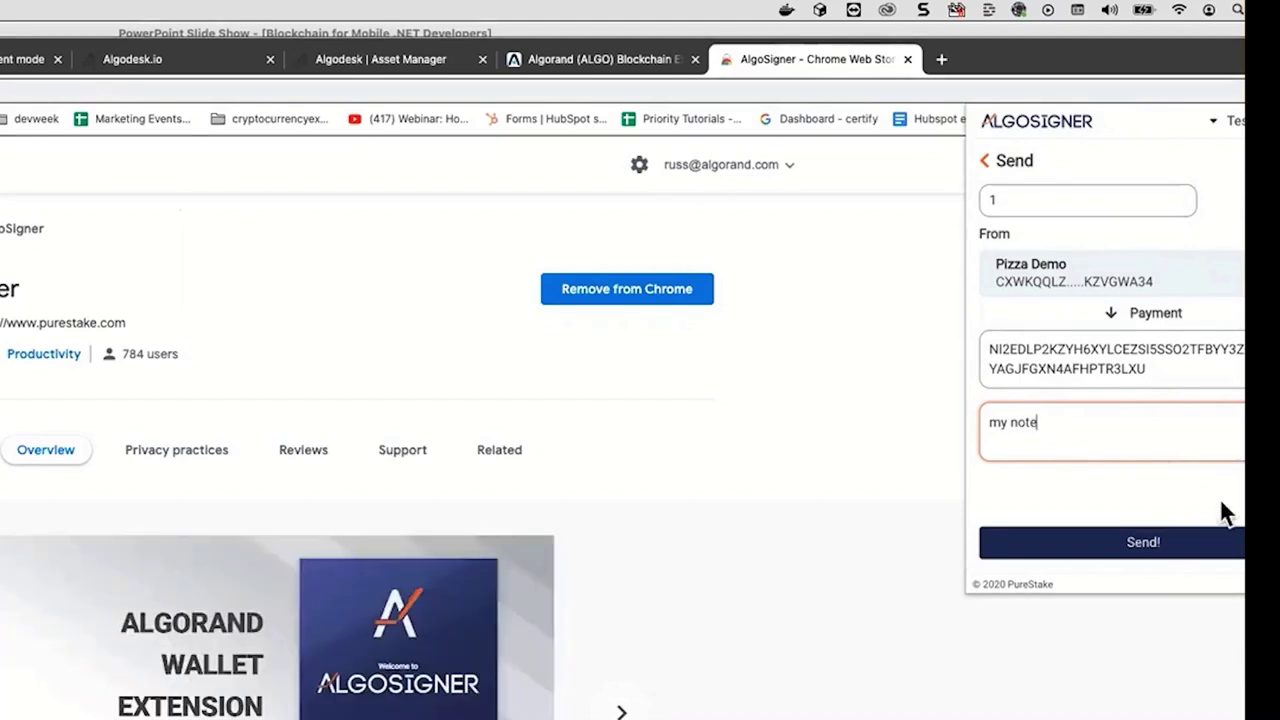
# - Send the prepared payment and authorize it with the AlgoSigner wallet password
pyautogui.click(1178, 550)
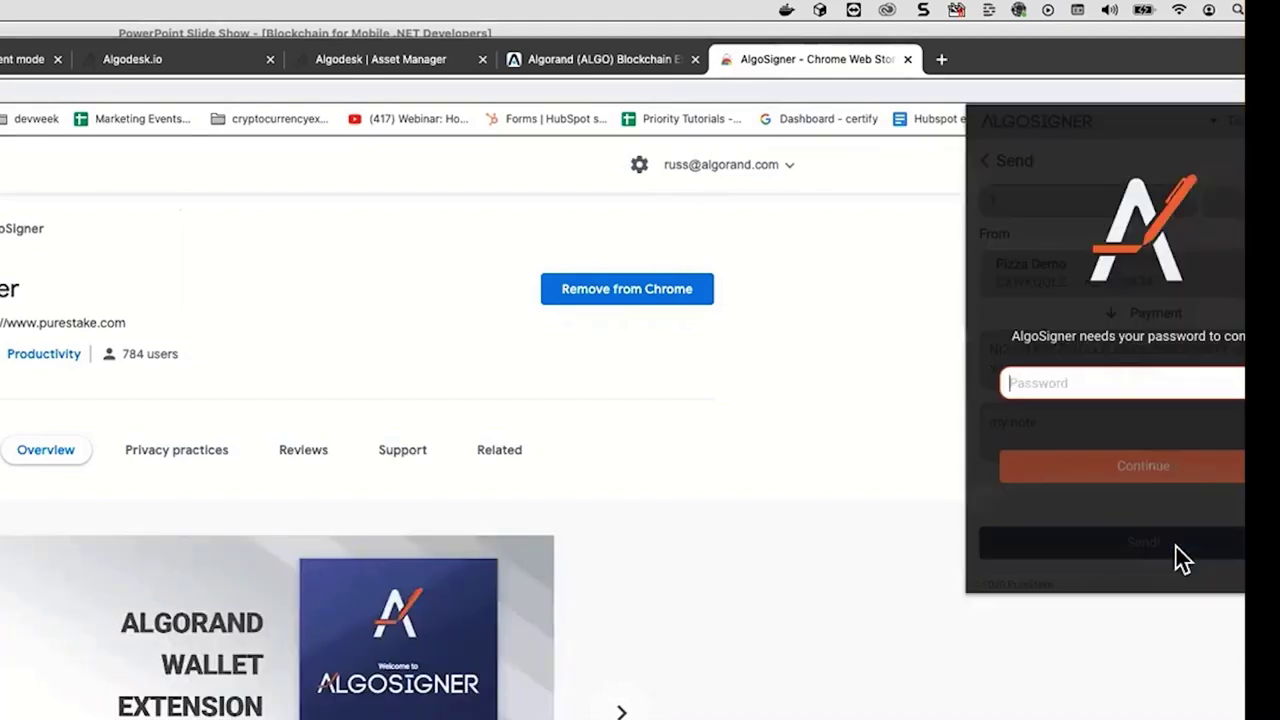
pyautogui.write('•')
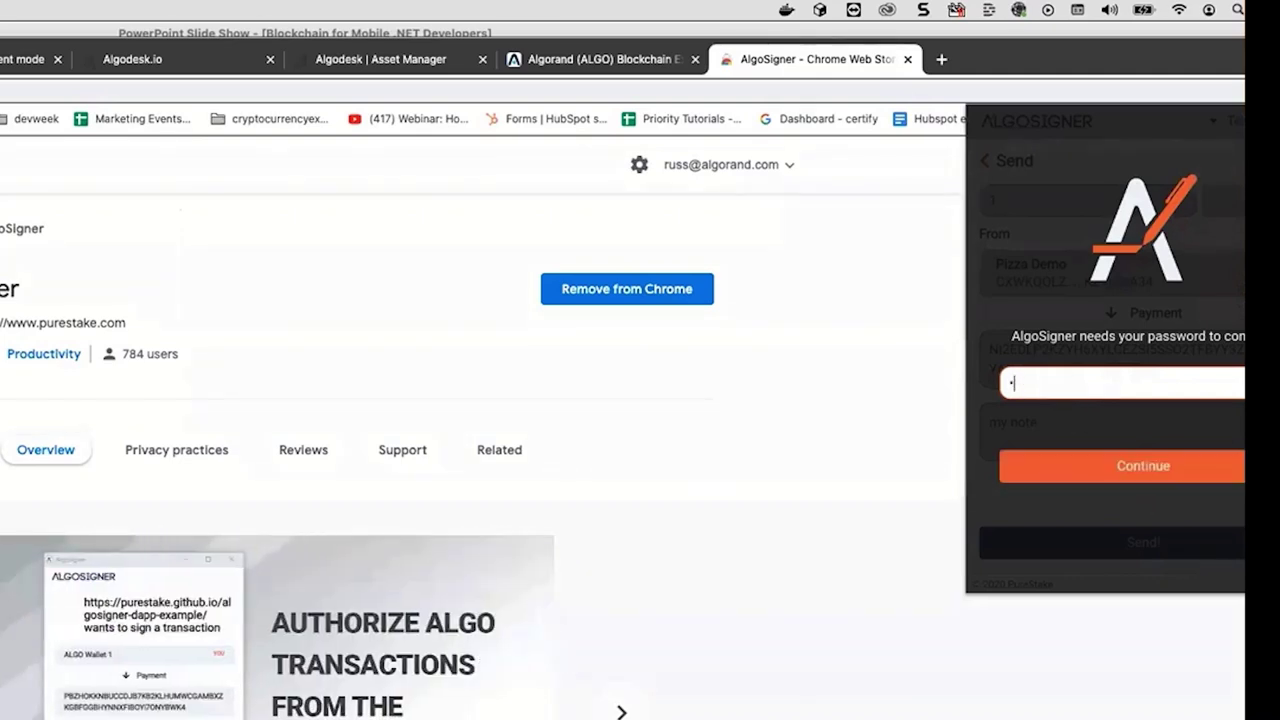
pyautogui.click(1185, 470)
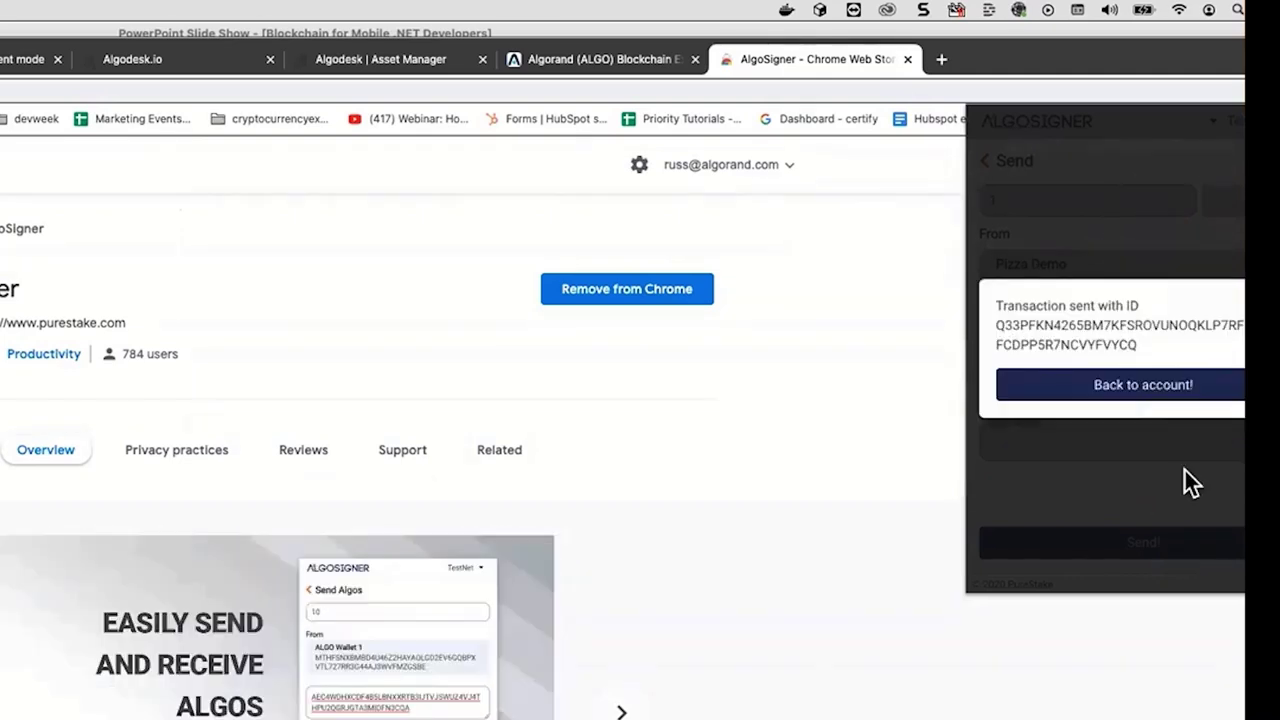
# - Copy the ID of the sent transaction and return to the account overview
pyautogui.doubleClick(1089, 336)
pyautogui.rightClick(1089, 336)
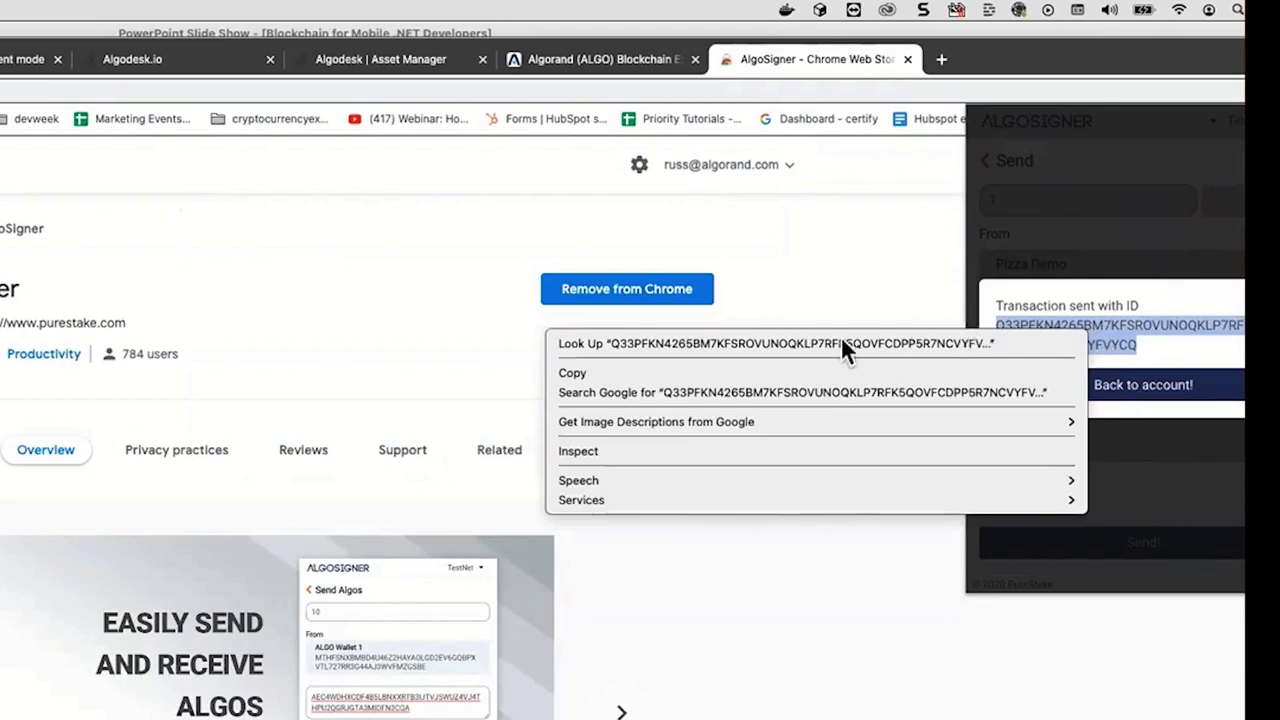
pyautogui.click(700, 376)
pyautogui.click(1197, 402)
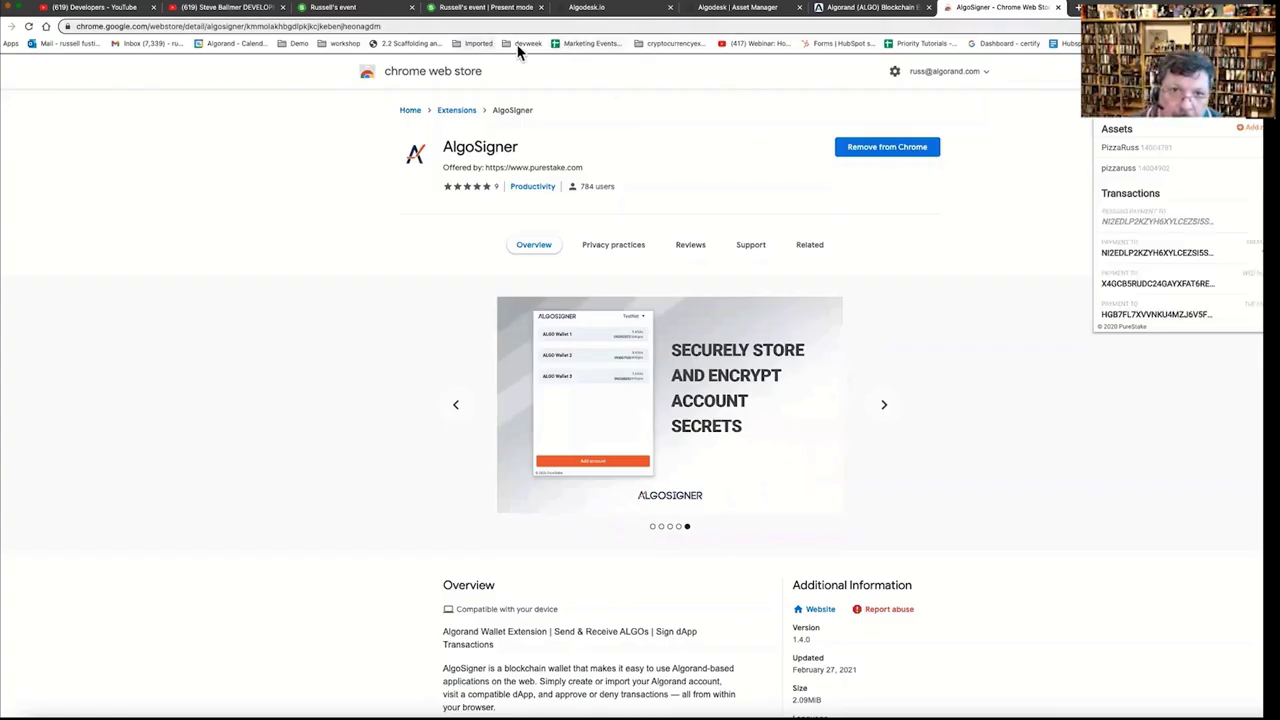
# - Open the bookmarked GoalSeeker explorer, look up the copied transaction ID on Algorand TestNet and examine the payment amount
pyautogui.click(345, 44)
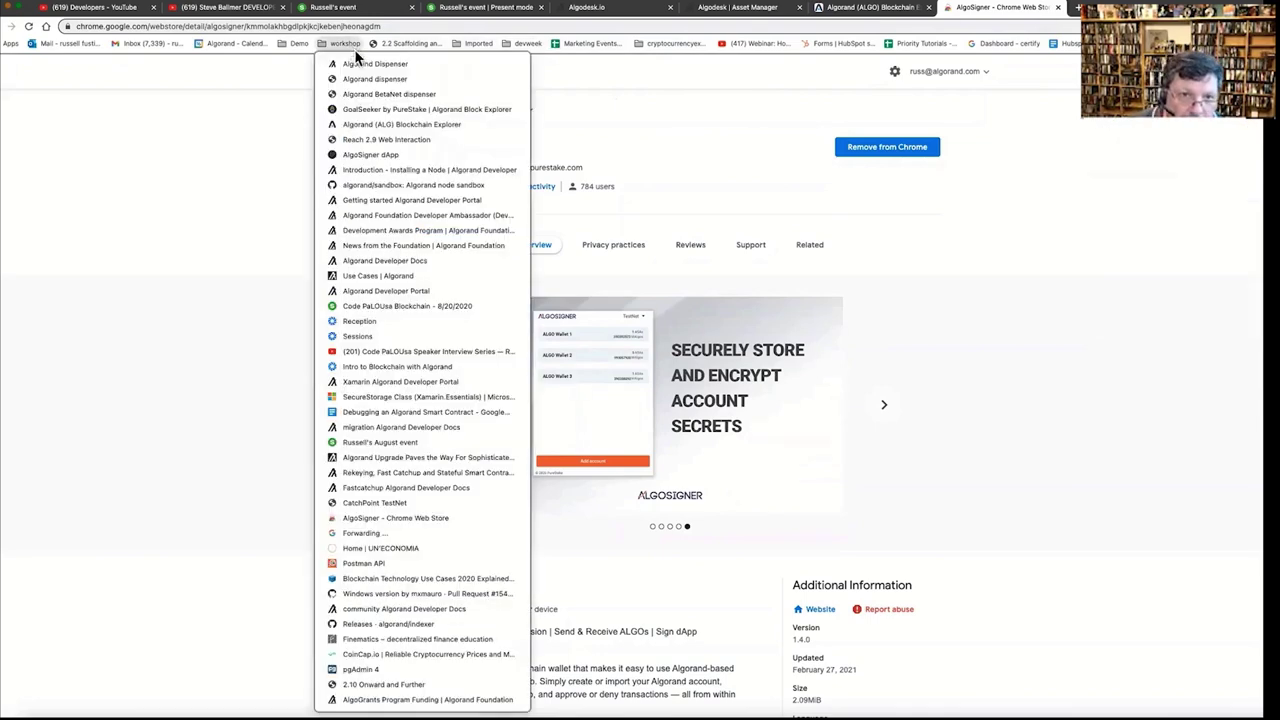
pyautogui.click(441, 110)
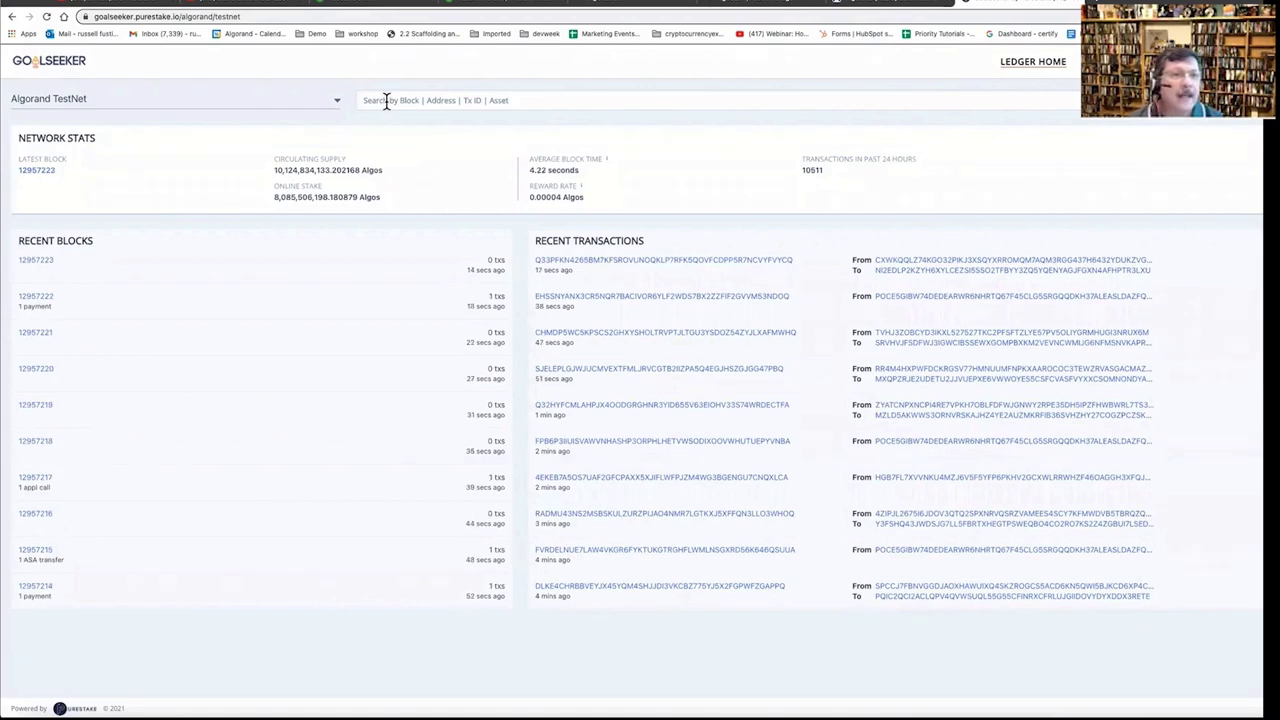
pyautogui.click(425, 101)
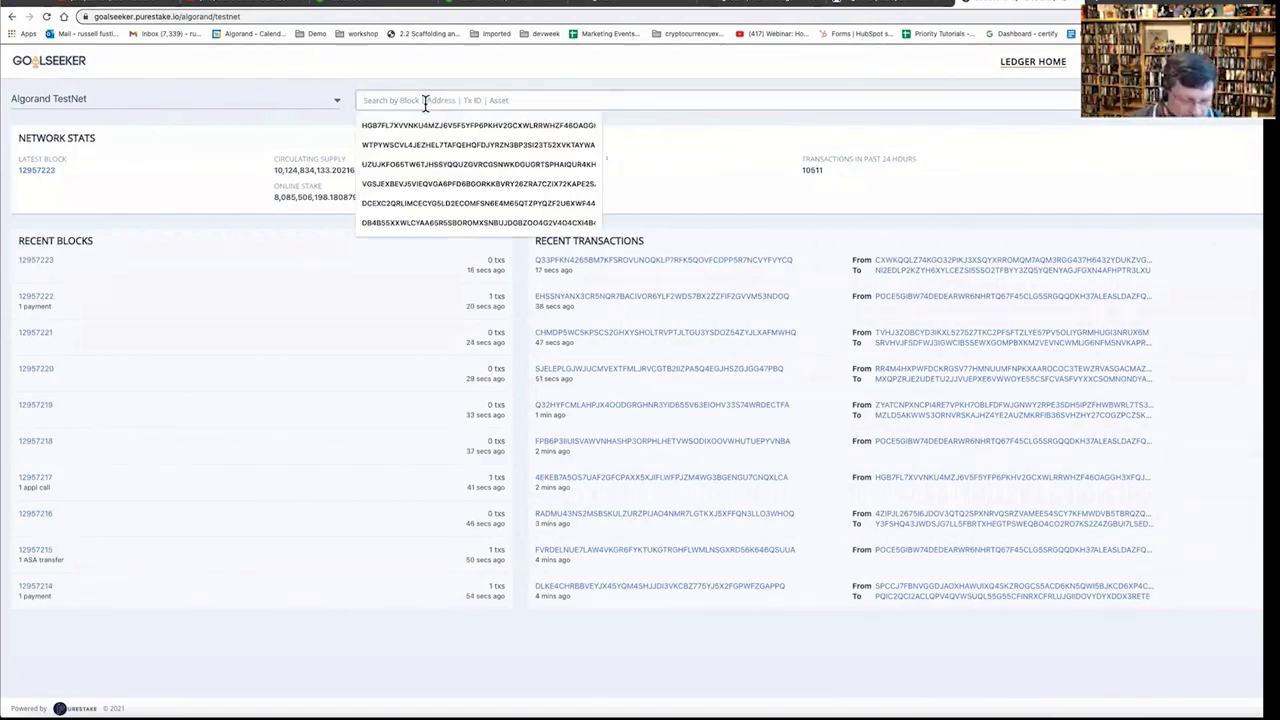
pyautogui.hotkey('ctrl', 'v')
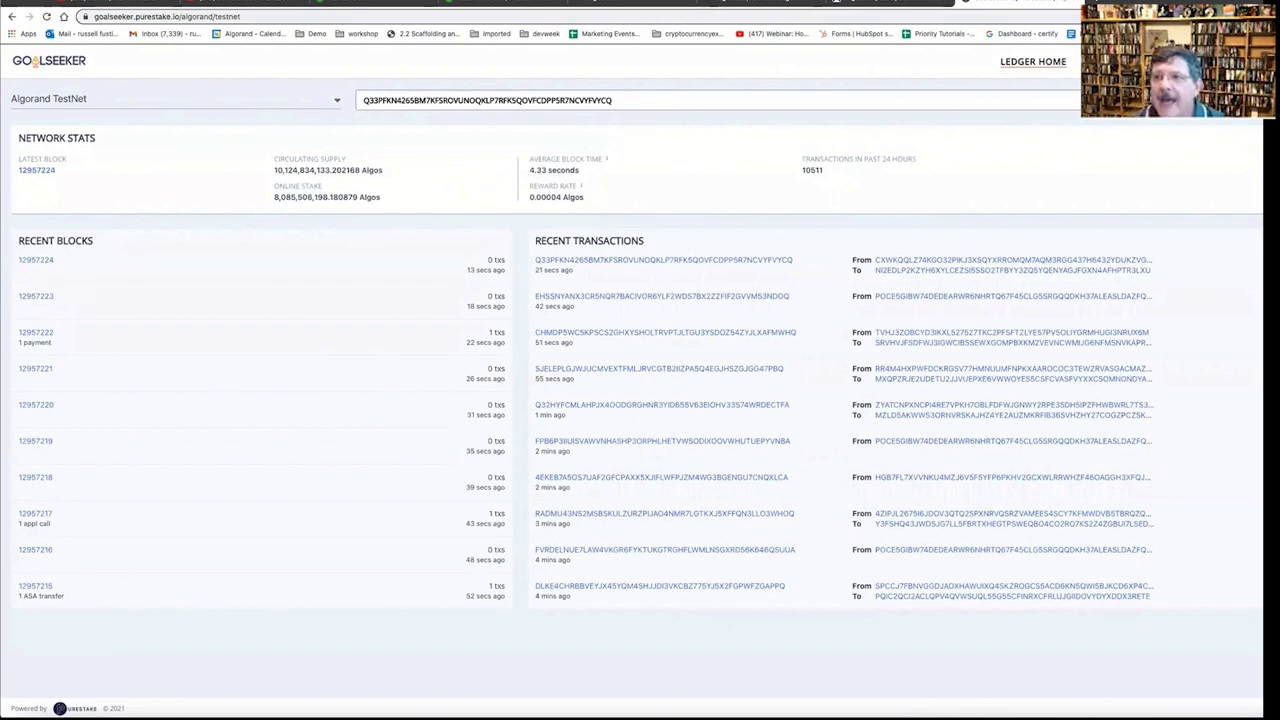
pyautogui.press('Return')
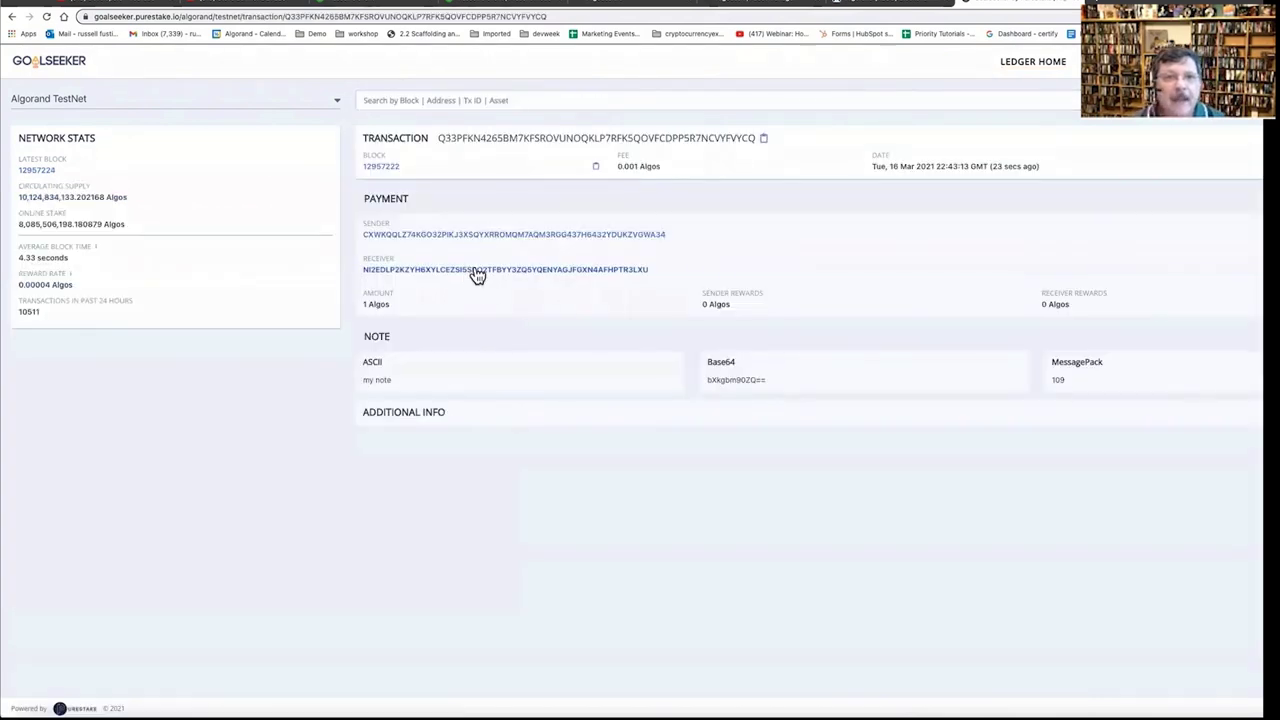
pyautogui.moveTo(393, 306)
pyautogui.mouseDown()
pyautogui.moveTo(340, 305)
pyautogui.moveTo(370, 303)
pyautogui.mouseUp()
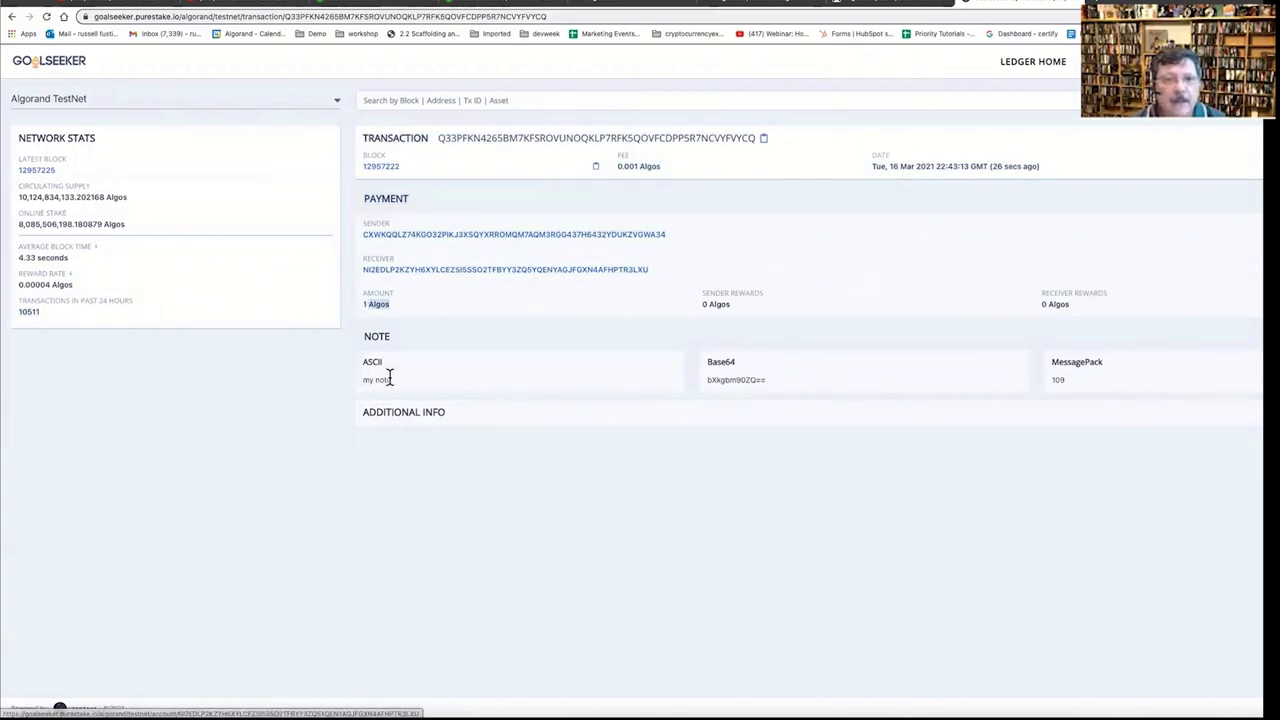
# - Expand the payment transaction's additional info and examine its first round, genesis hash and transaction date
pyautogui.click(414, 415)
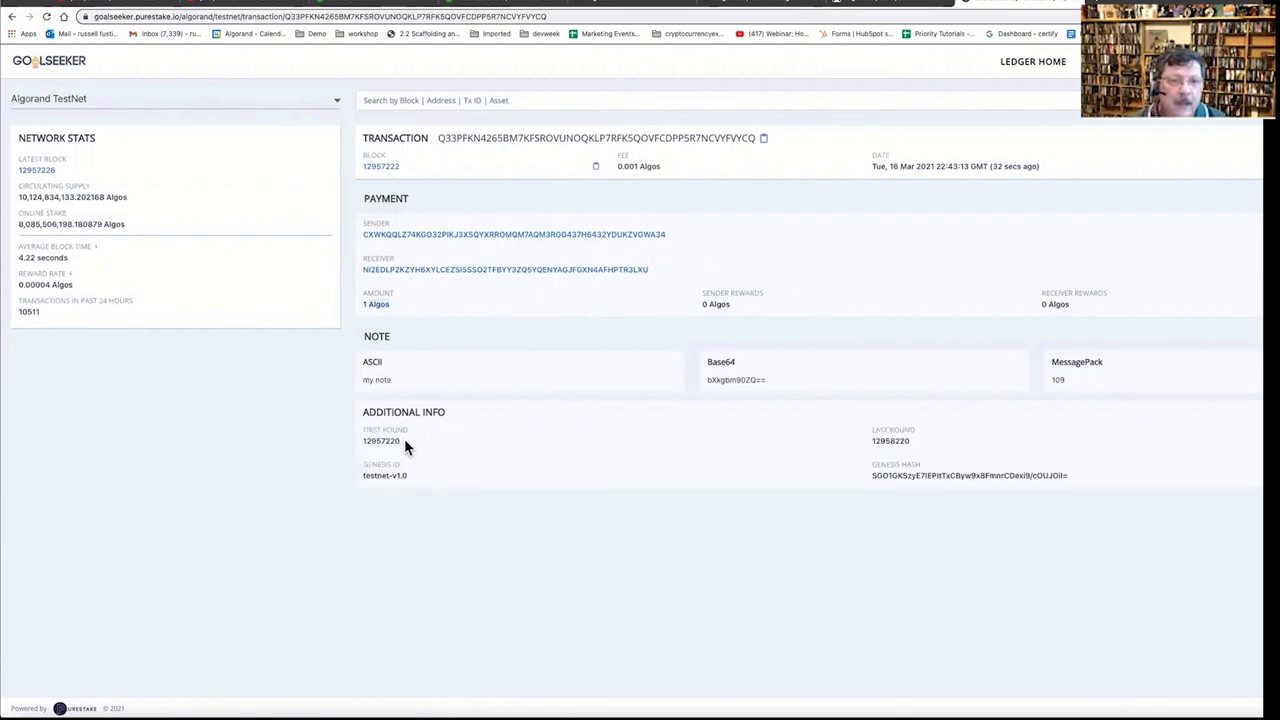
pyautogui.moveTo(415, 474); pyautogui.dragTo(383, 481)
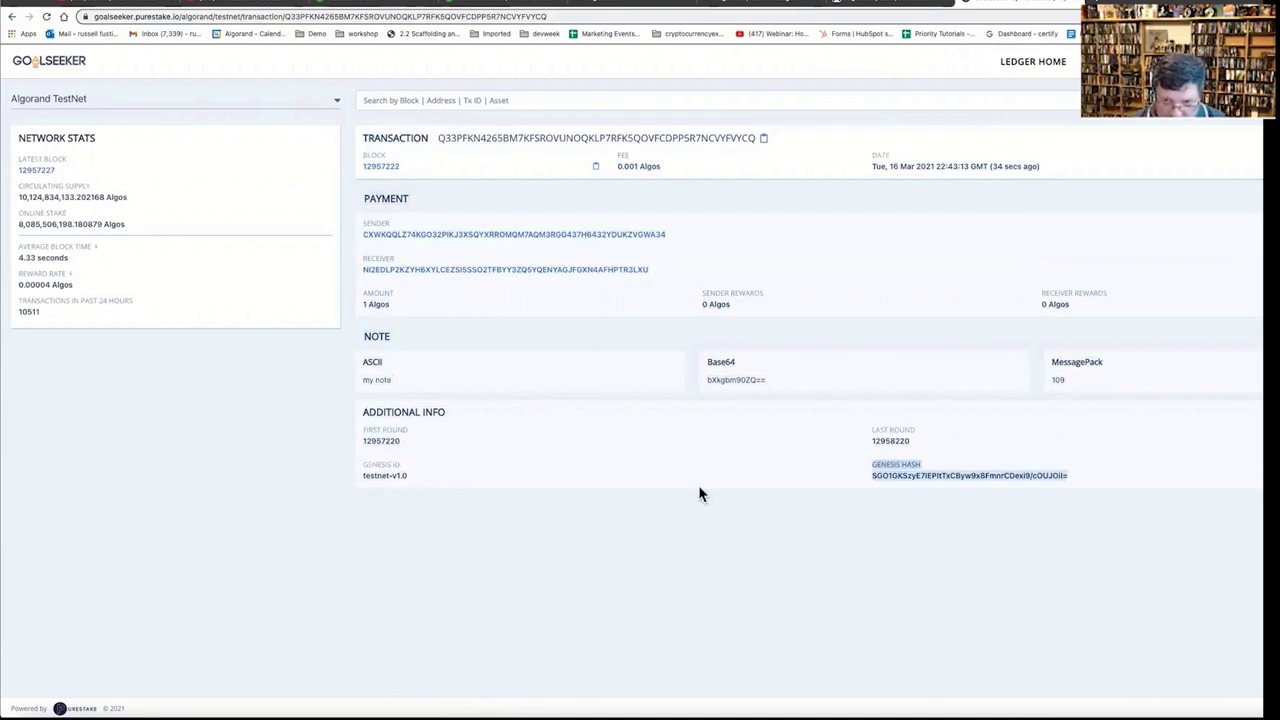
pyautogui.click(1067, 478)
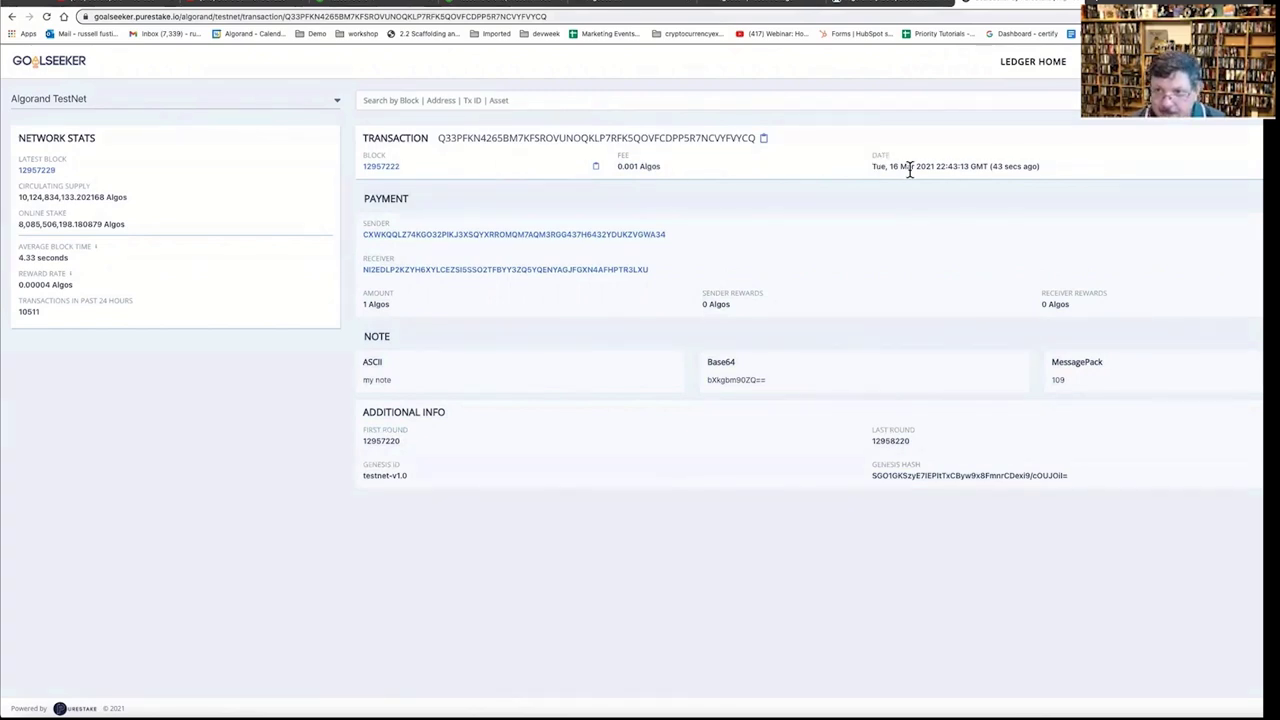
pyautogui.moveTo(1043, 163); pyautogui.dragTo(903, 163)
pyautogui.click(870, 165)
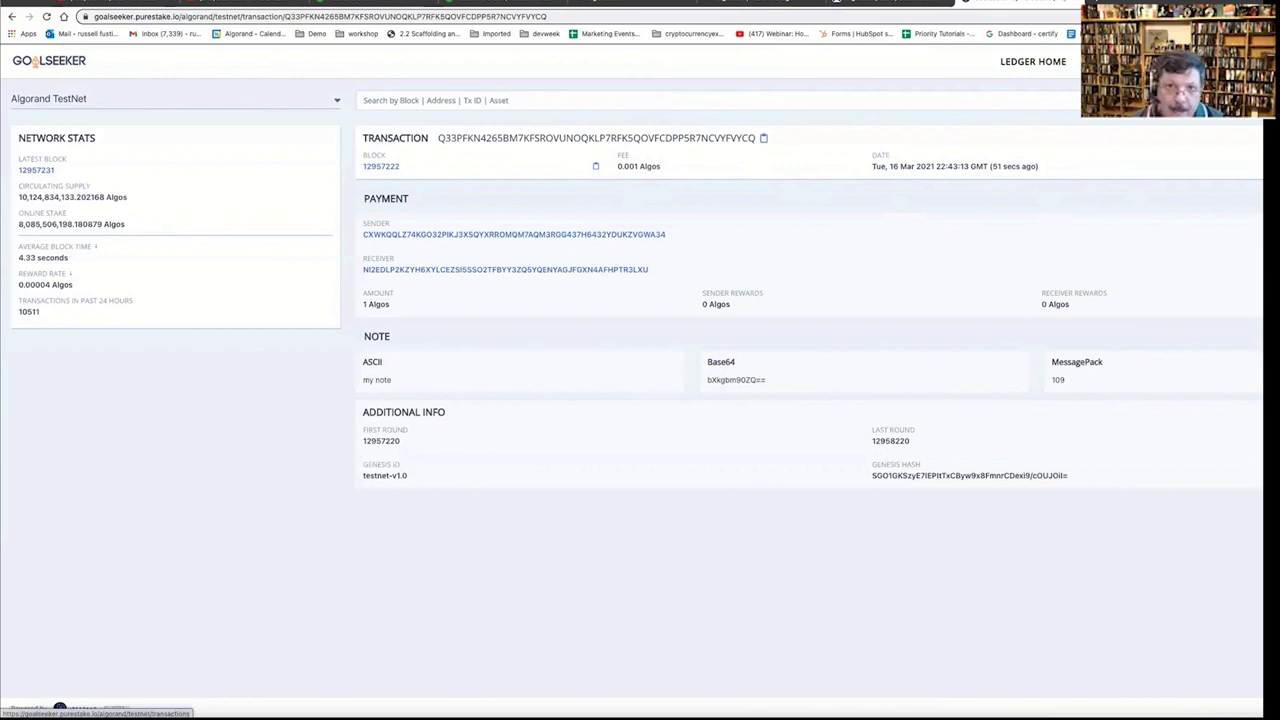
# - View the AlgoExplorer home page in the browser and return to the slide presentation
pyautogui.click(863, 6)
pyautogui.moveTo(716, 97)
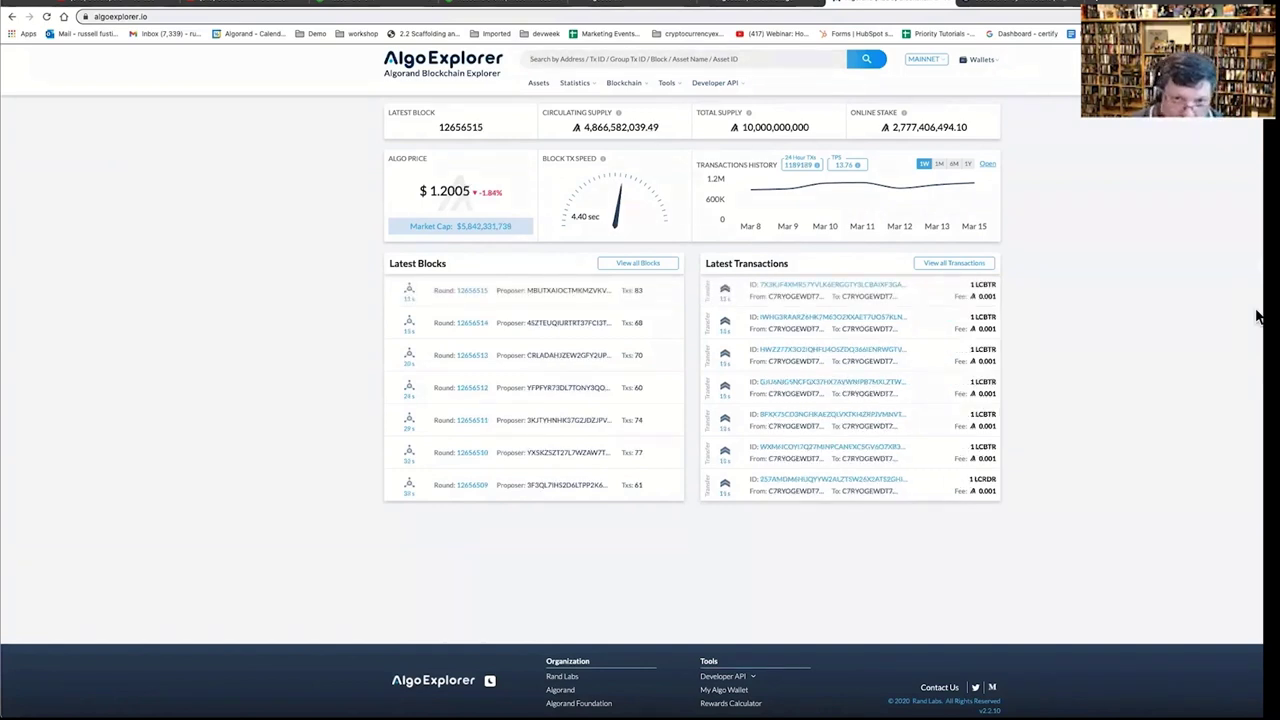
pyautogui.hotkey('alt', 'Tab')
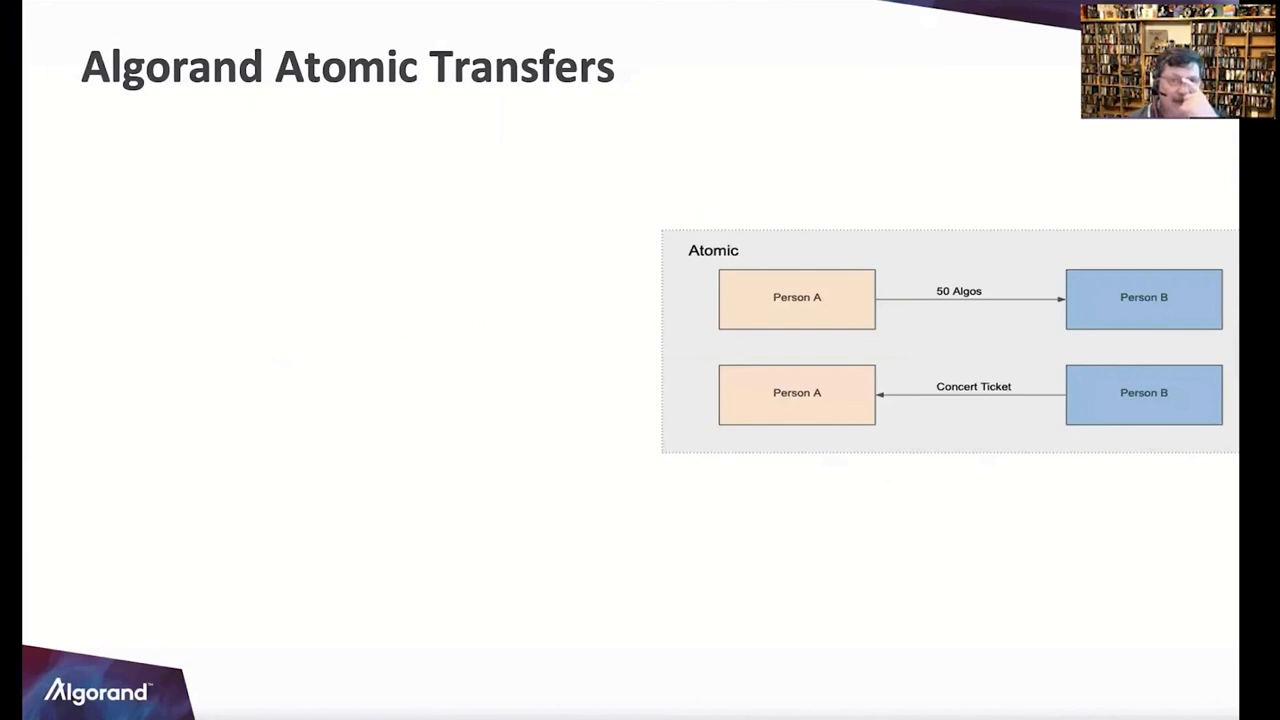
pyautogui.press('Right')
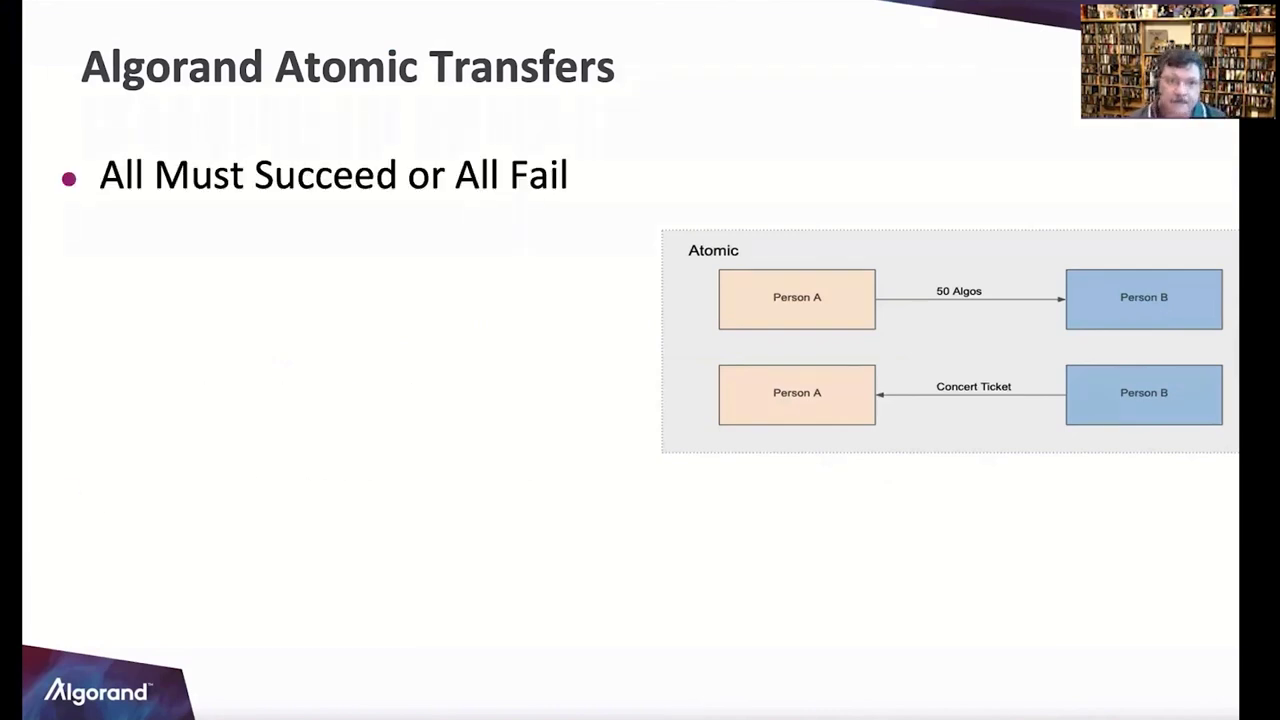